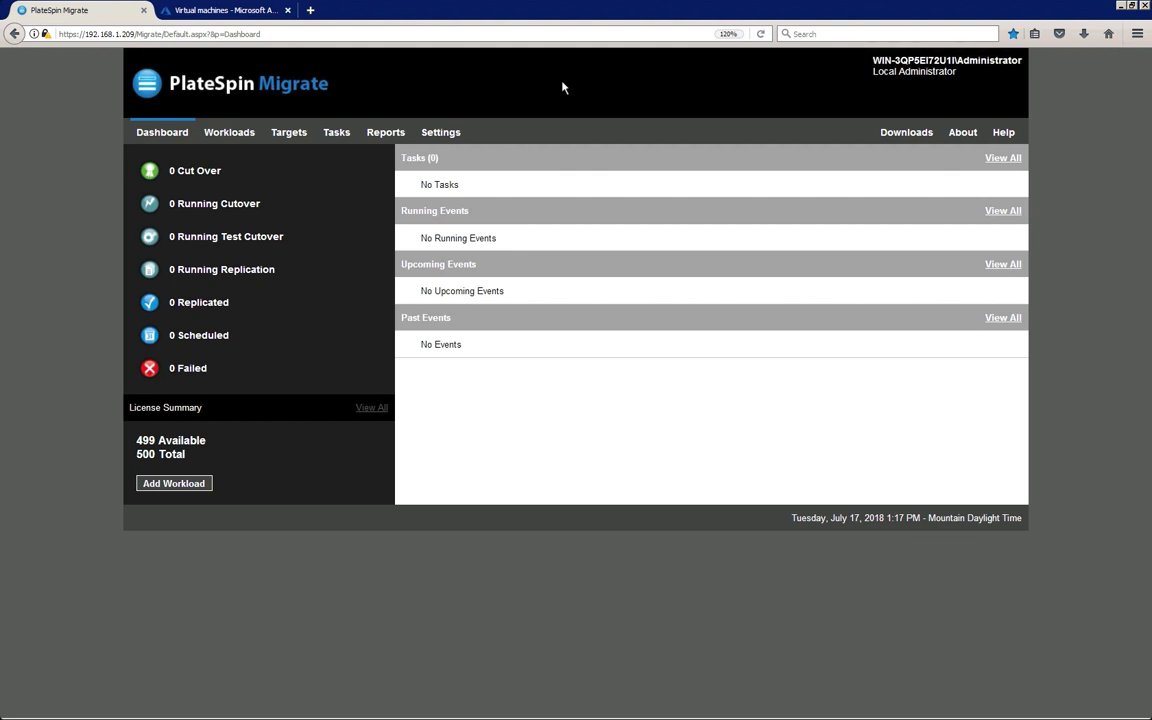
Open the empty Targets list and bring up the Add Target form
left_click(301, 135)
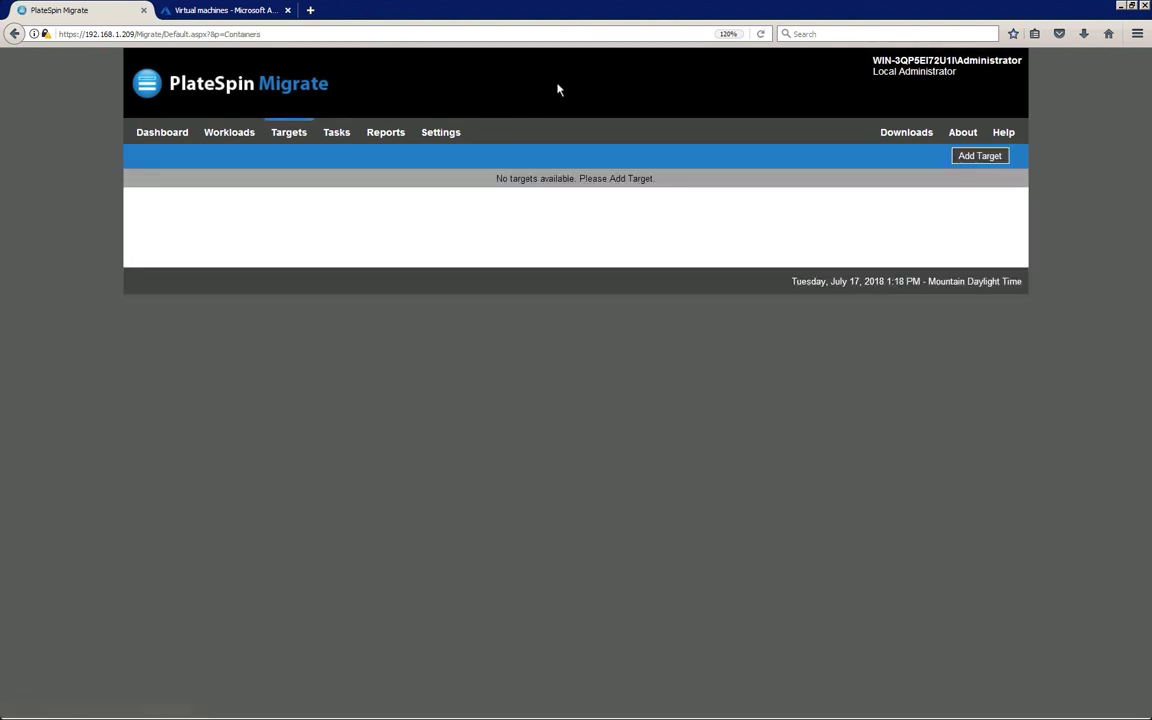
left_click(959, 160)
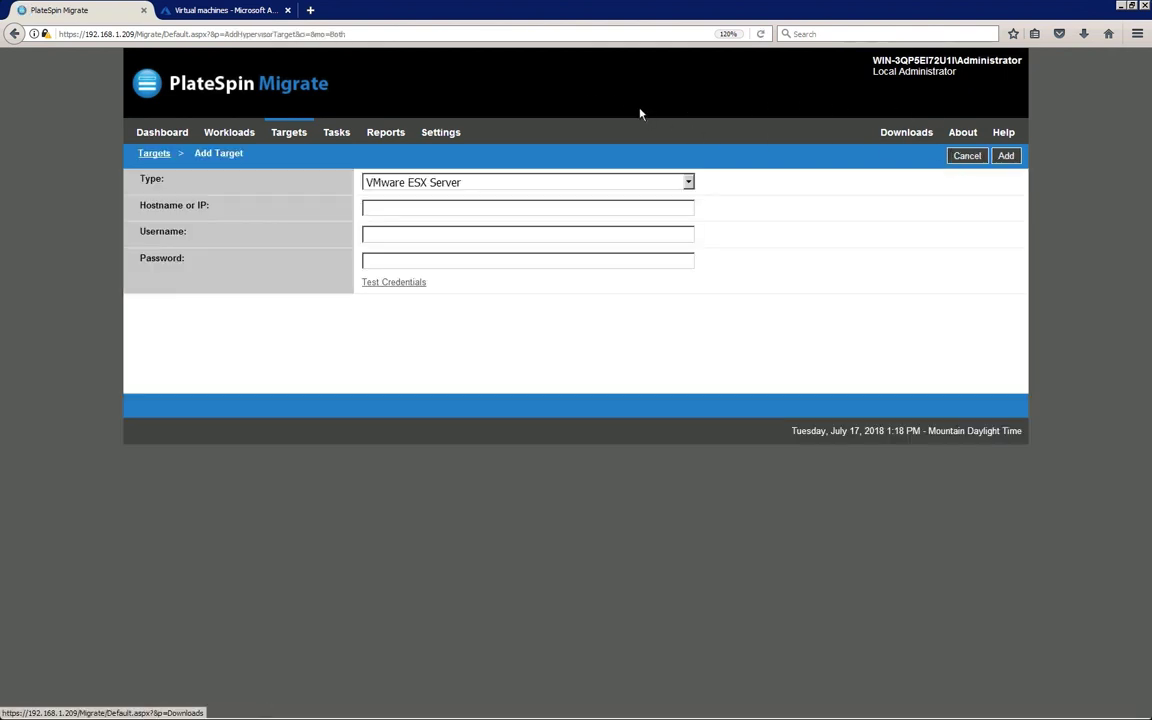
Set the target type to Microsoft Azure Location and paste in the subscription id, application id, username and password
left_click(688, 183)
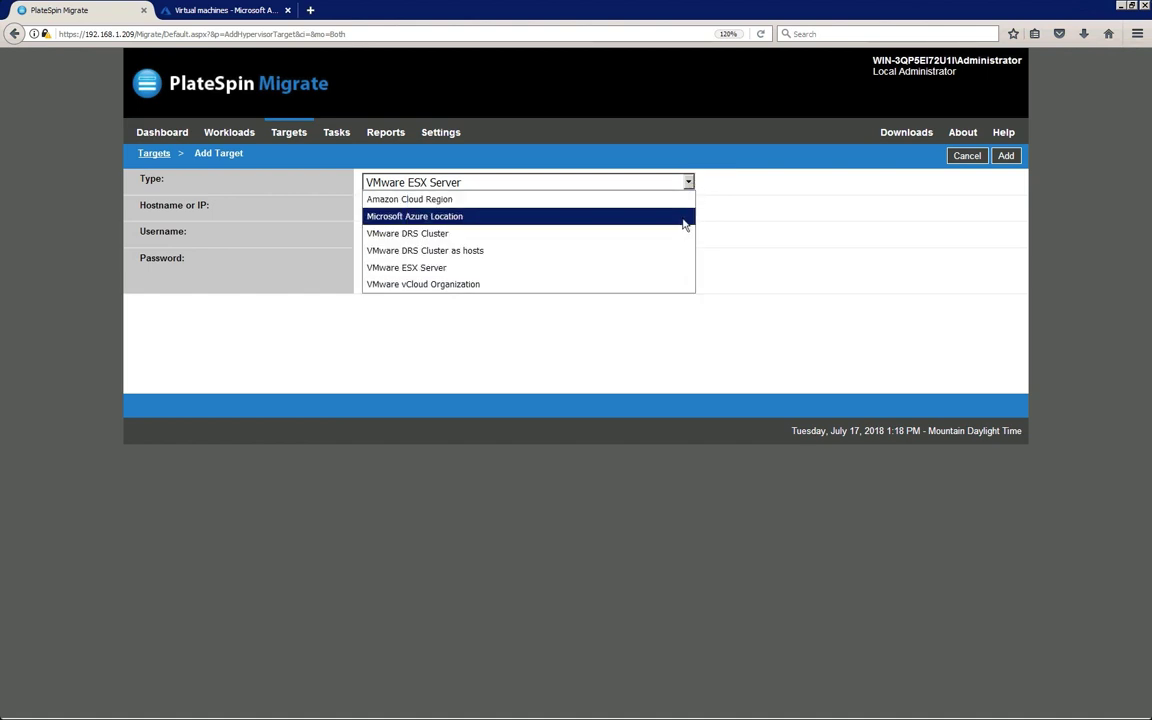
left_click(684, 219)
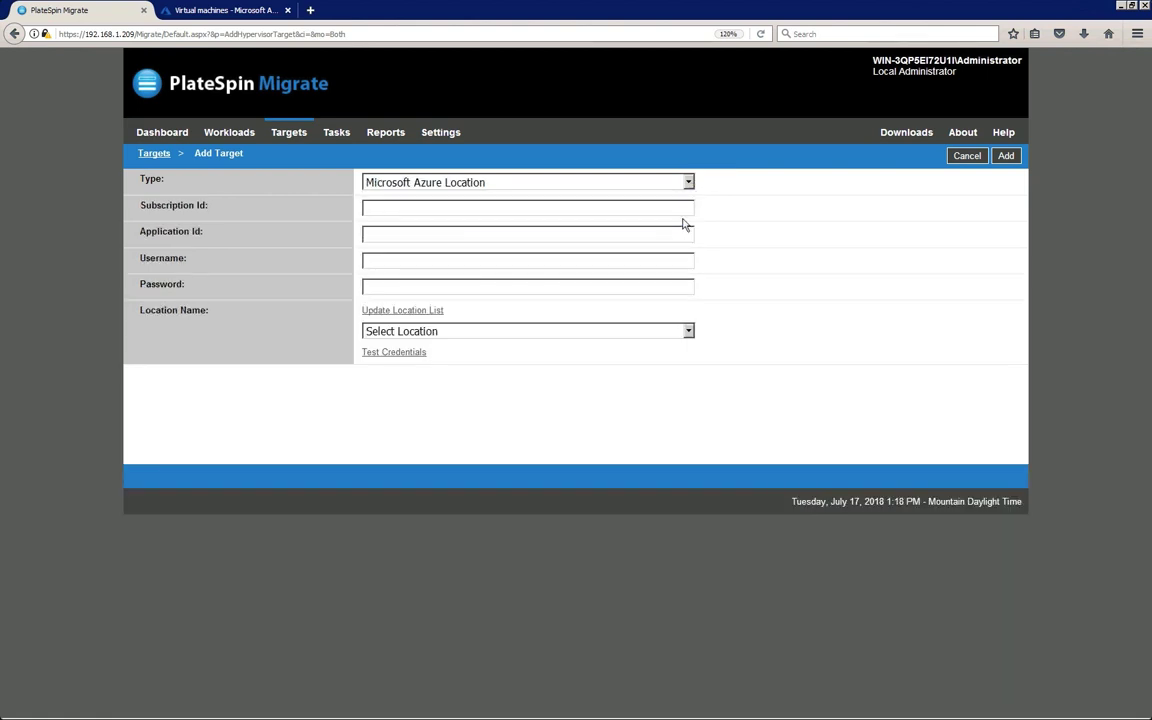
left_click(370, 208)
key("ctrl+v")
left_click(367, 235)
key("ctrl+v")
left_click(366, 260)
key("ctrl+v")
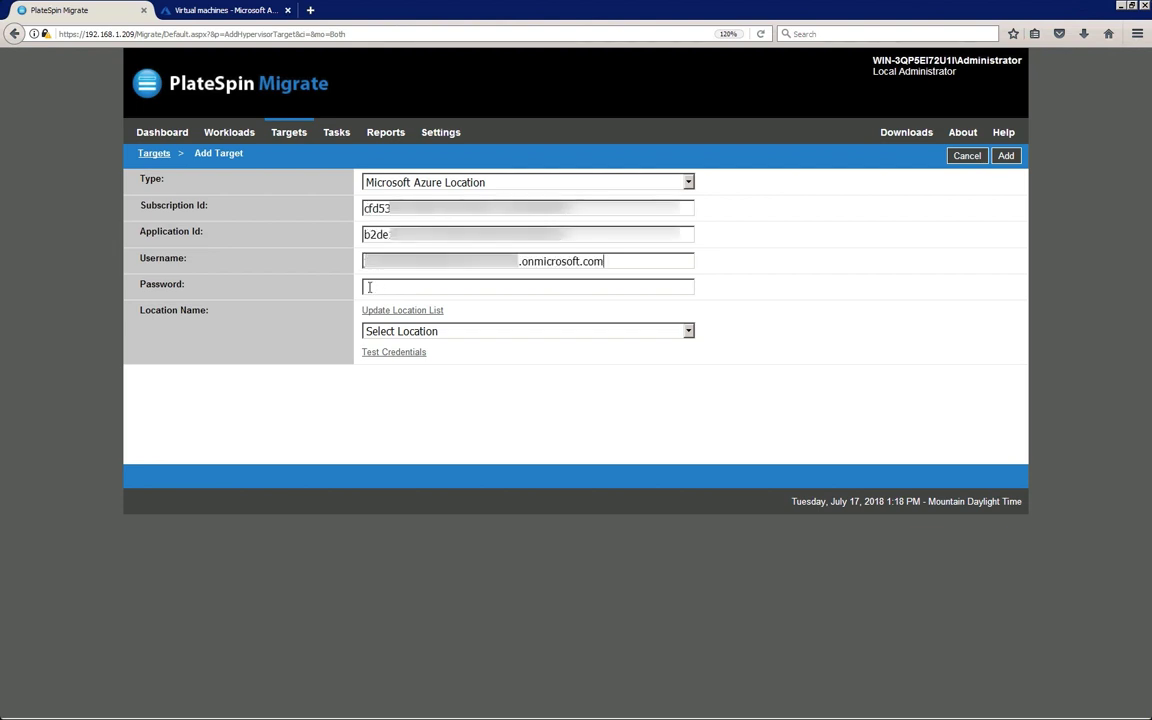
left_click(369, 288)
key("ctrl+v")
Choose the Central US location, verify the Azure credentials and add the target
left_click(689, 331)
scroll(691, 472, "down", 5)
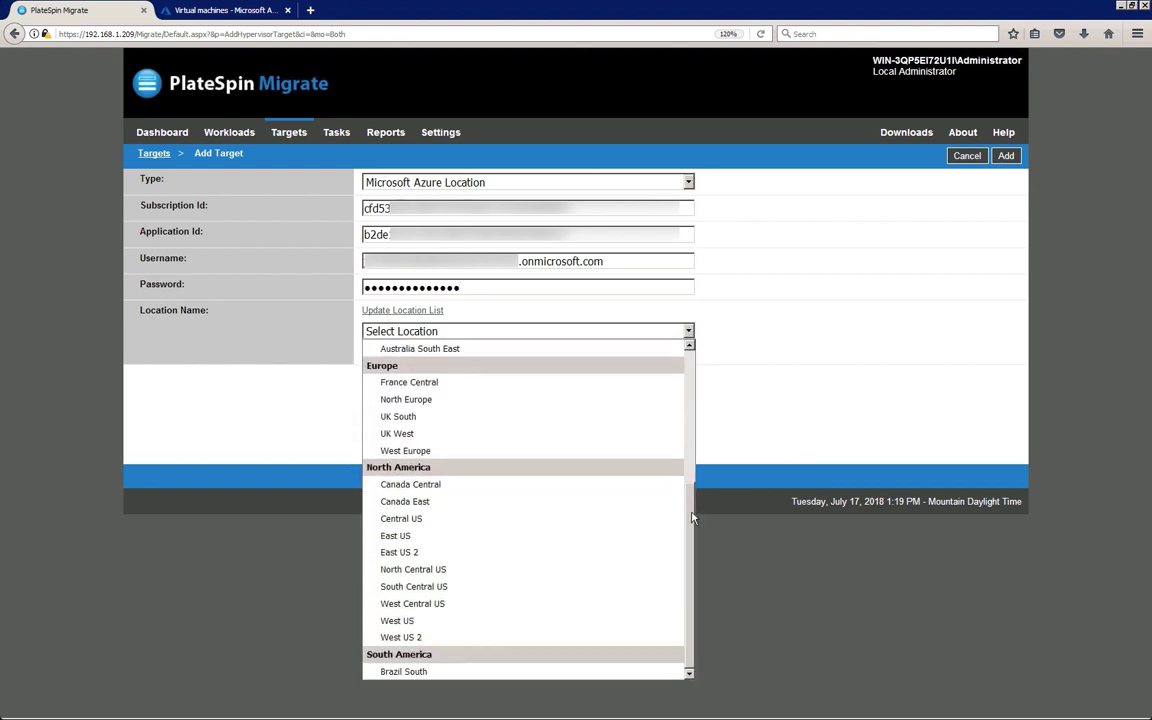
left_click(659, 520)
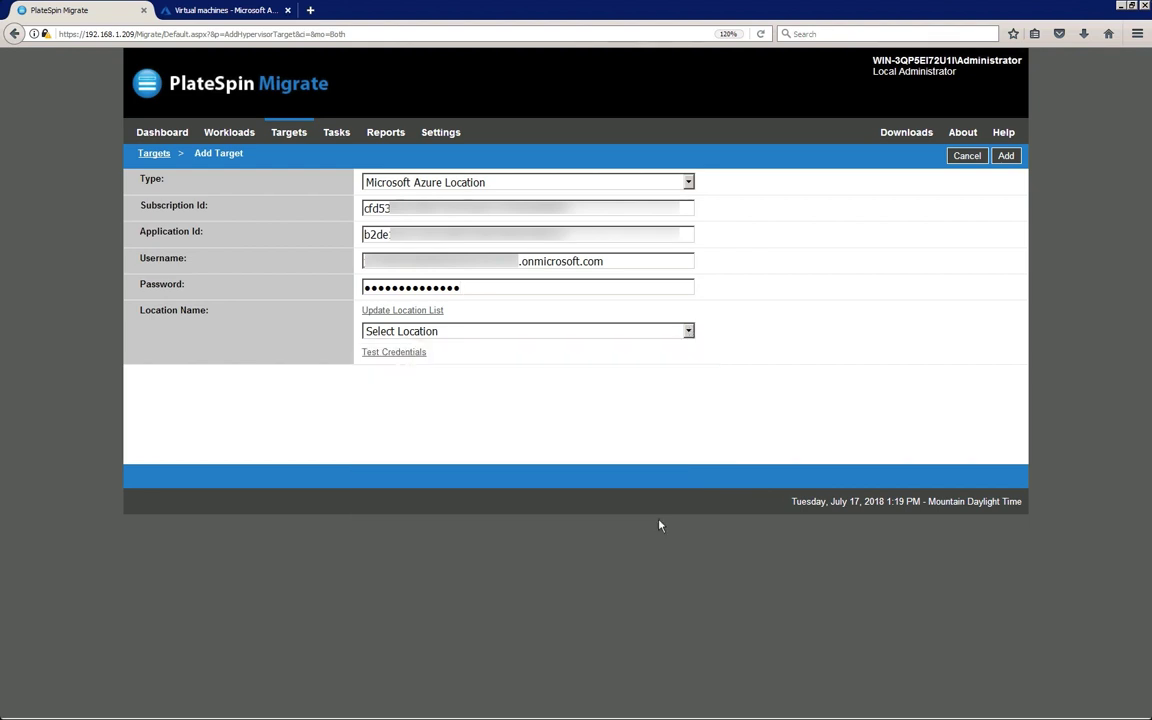
left_click(416, 354)
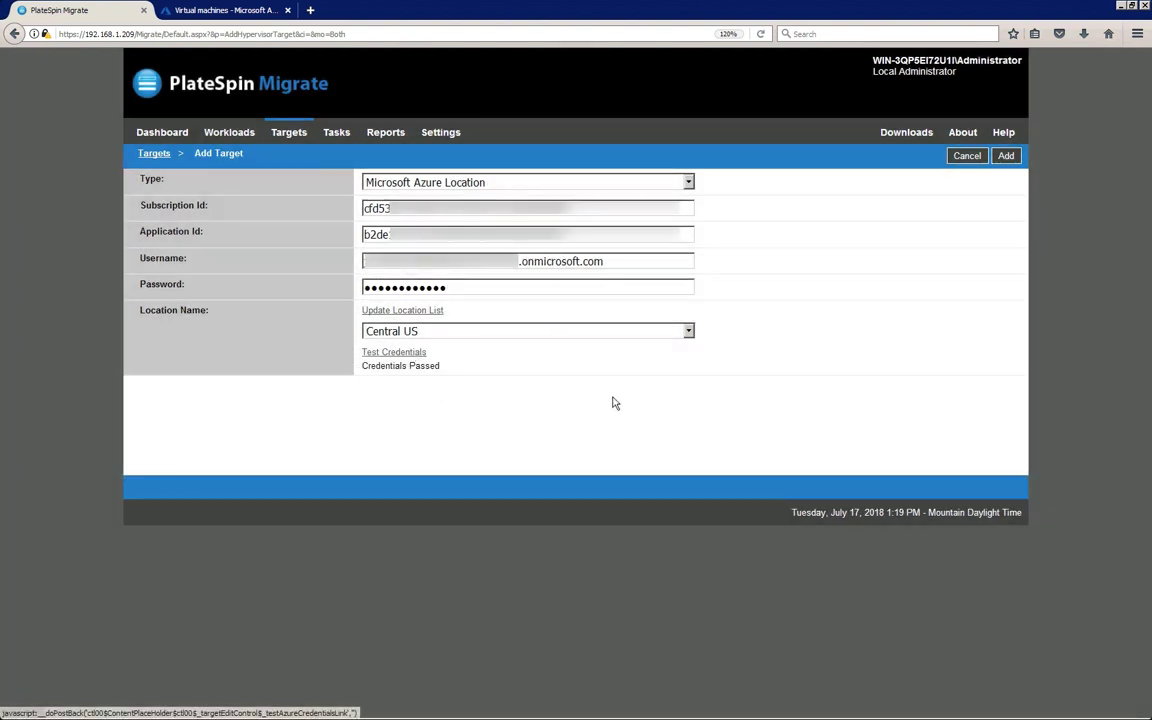
left_click(1005, 157)
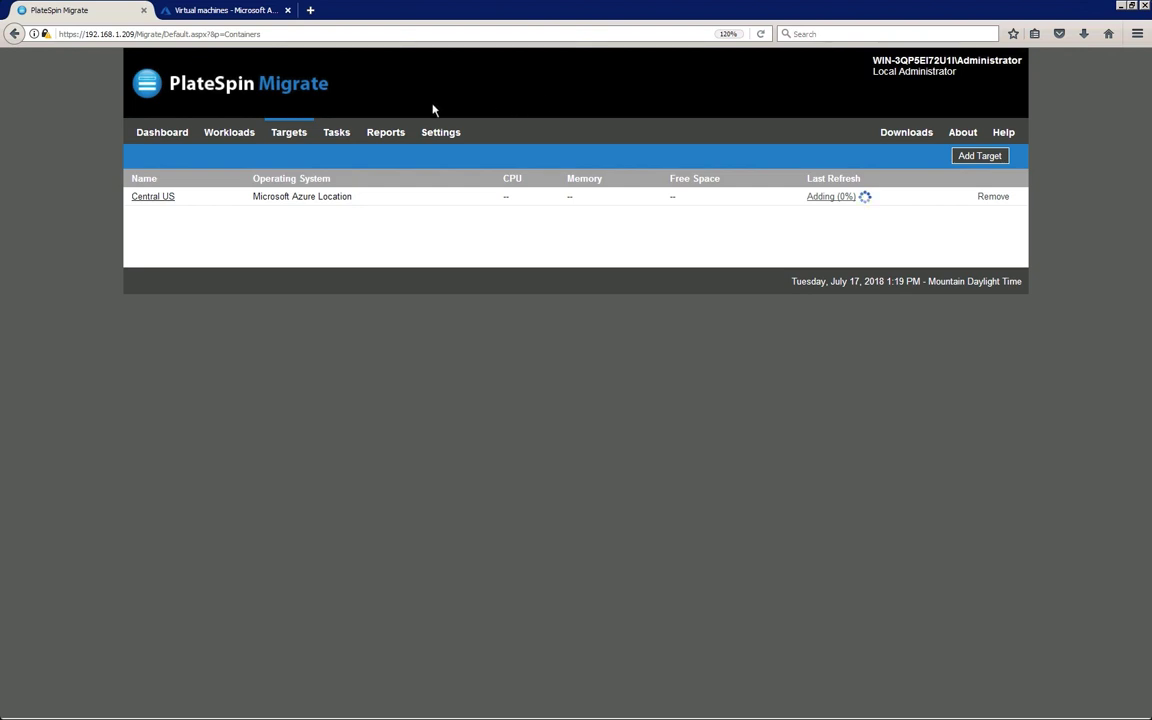
left_click(251, 134)
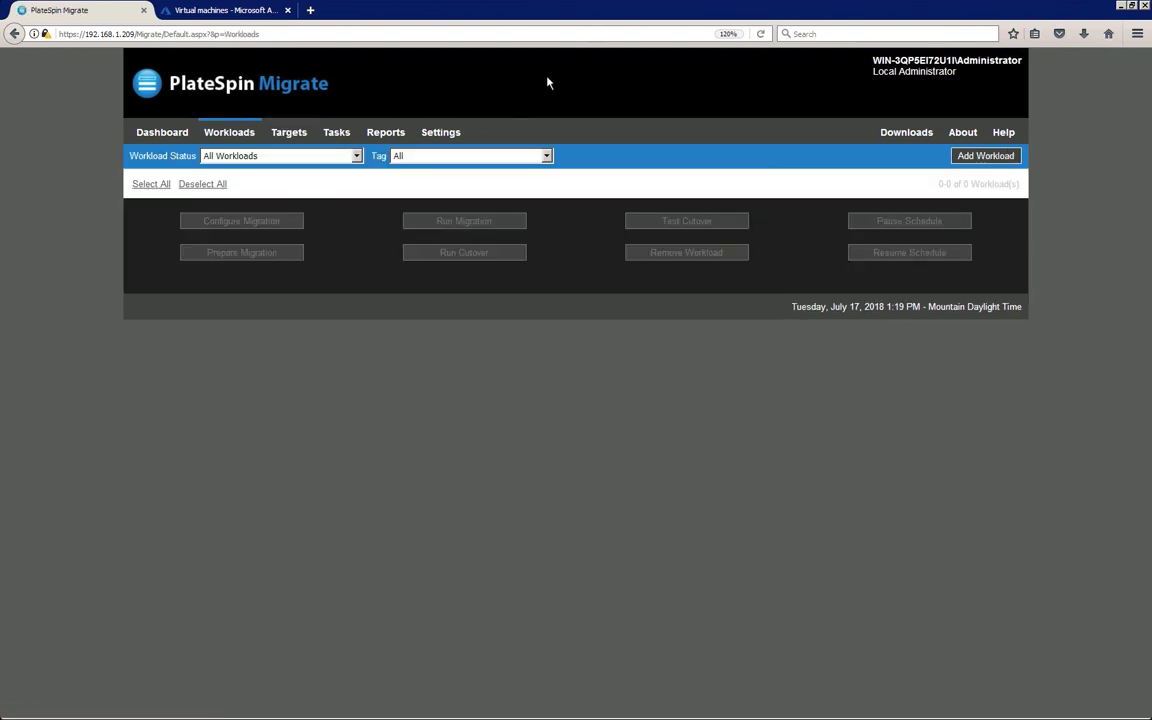
Add workload 151.155.168.199 as a\administrator with its password, after the credentials test passes
left_click(963, 165)
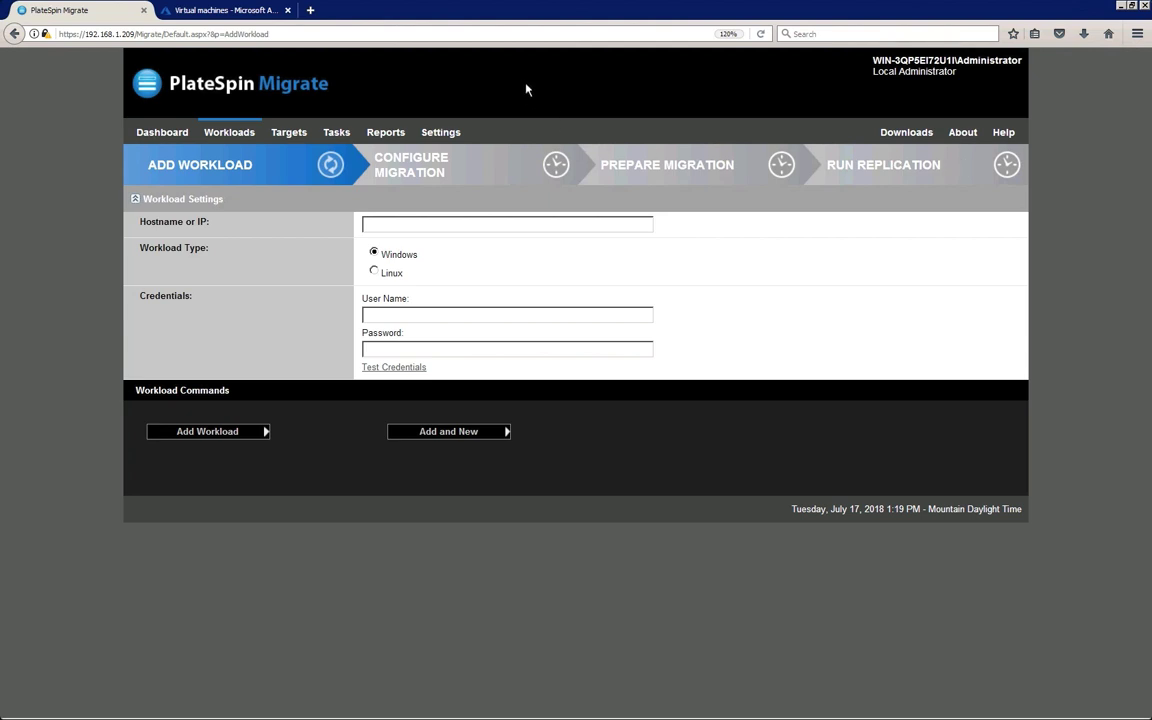
left_click(381, 225)
type("151.155.168.199")
left_click(398, 315)
type("a\\administrator")
key("Tab")
type("*********")
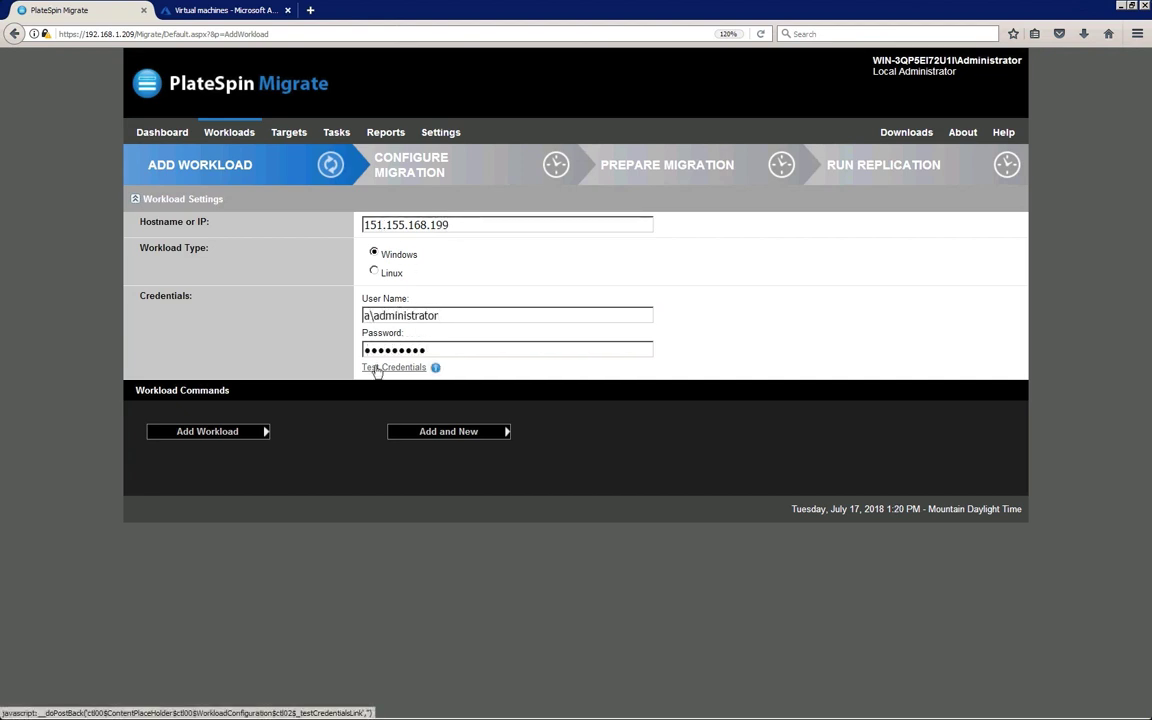
type("***")
left_click(376, 368)
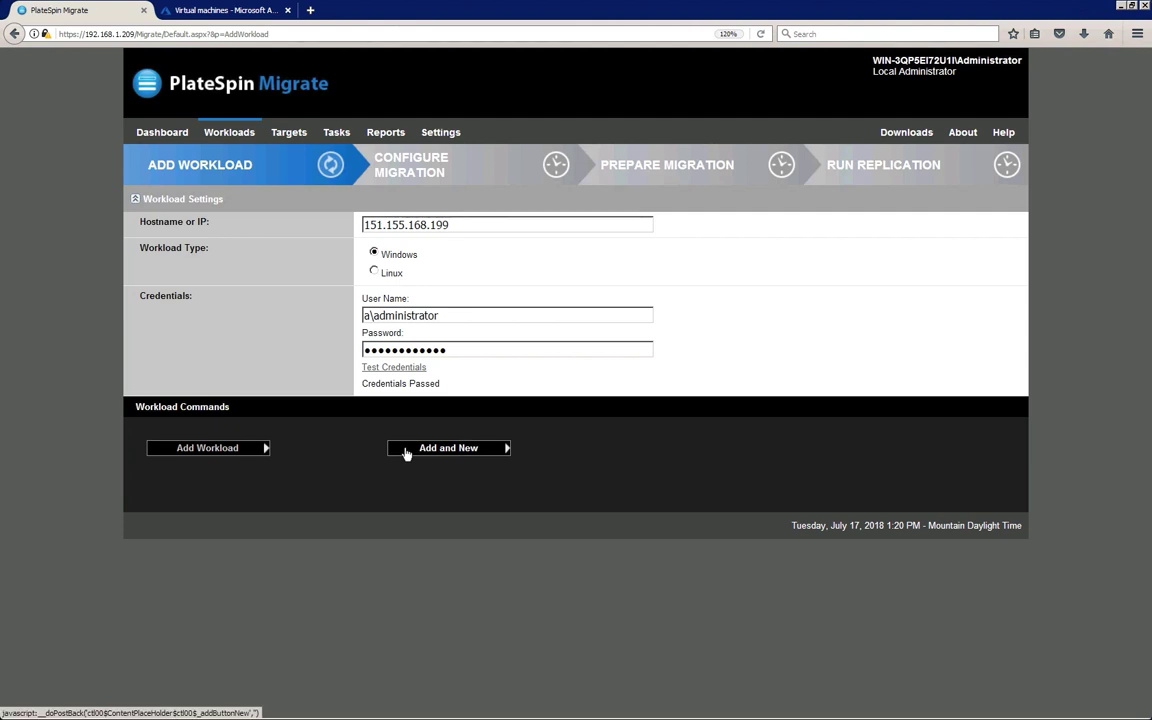
left_click(406, 448)
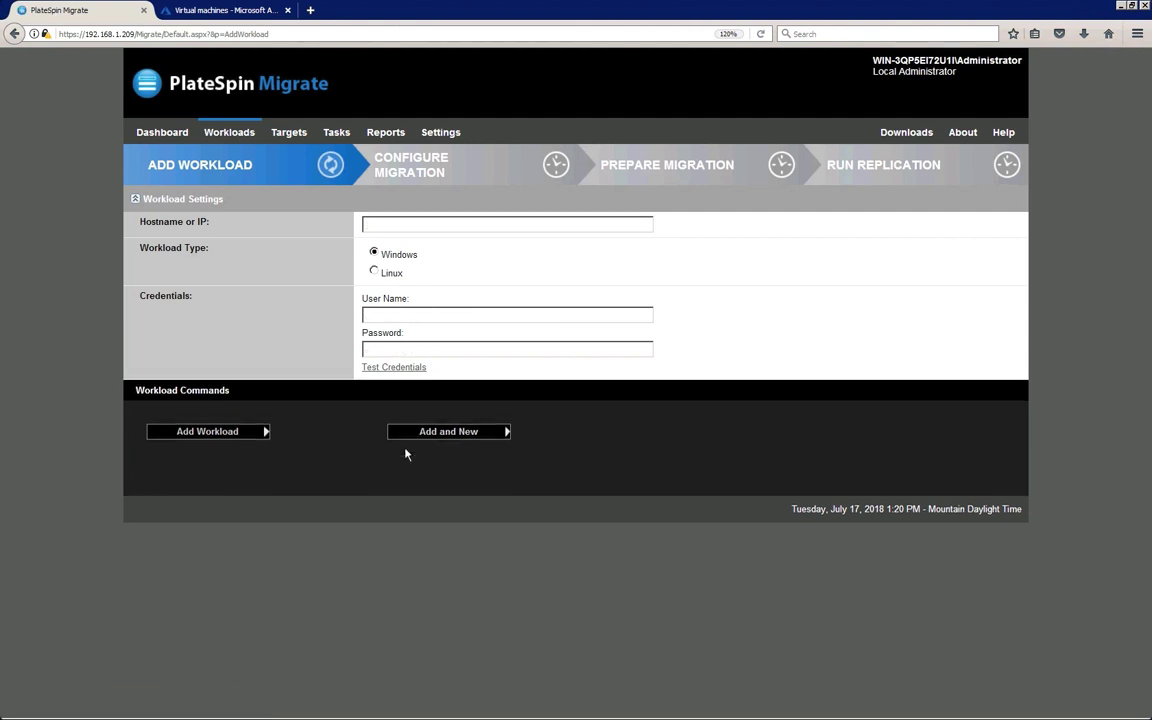
Add the second workload, 151.155.170.229, as a\administrator with its password, after verifying the credentials
left_click(383, 223)
type("151.155.170.229")
left_click(380, 315)
type("a\\administrator")
left_click(383, 350)
type("Password1")
left_click(391, 366)
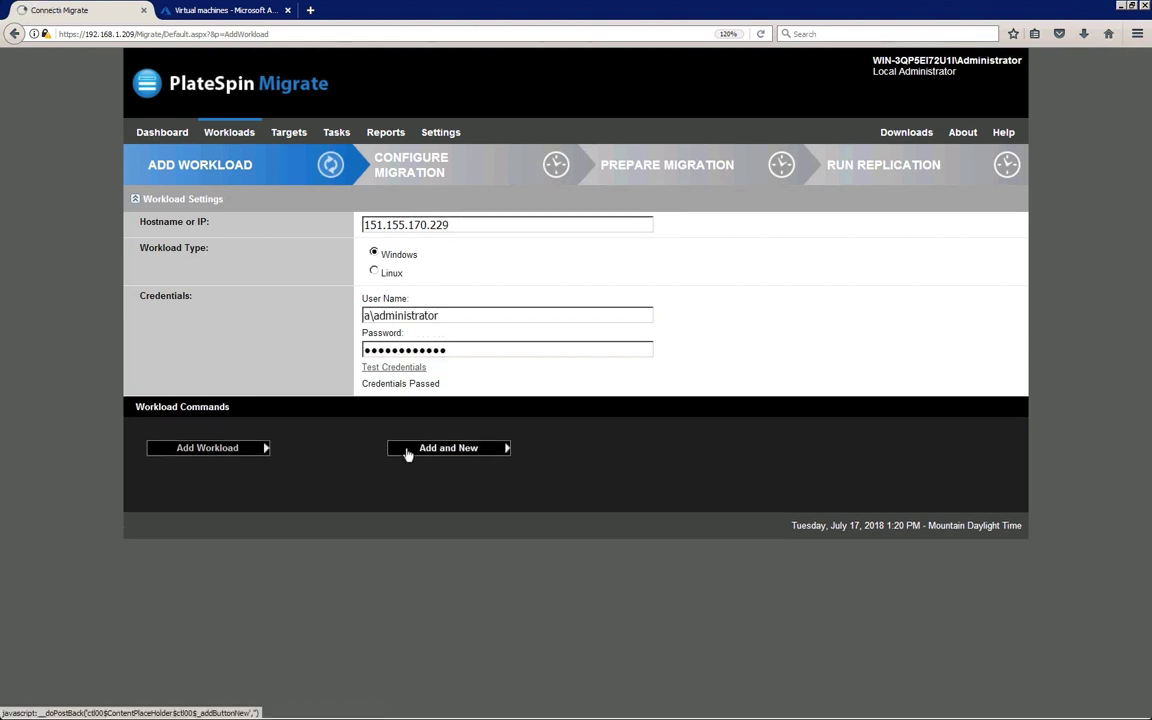
left_click(475, 447)
Add the third workload, 151.155.170.183, as a\administrator with its password, after verifying the credentials
type("151.155.170.183")
left_click(406, 314)
type("a\\administrator")
left_click(385, 349)
type("Password1234")
left_click(394, 367)
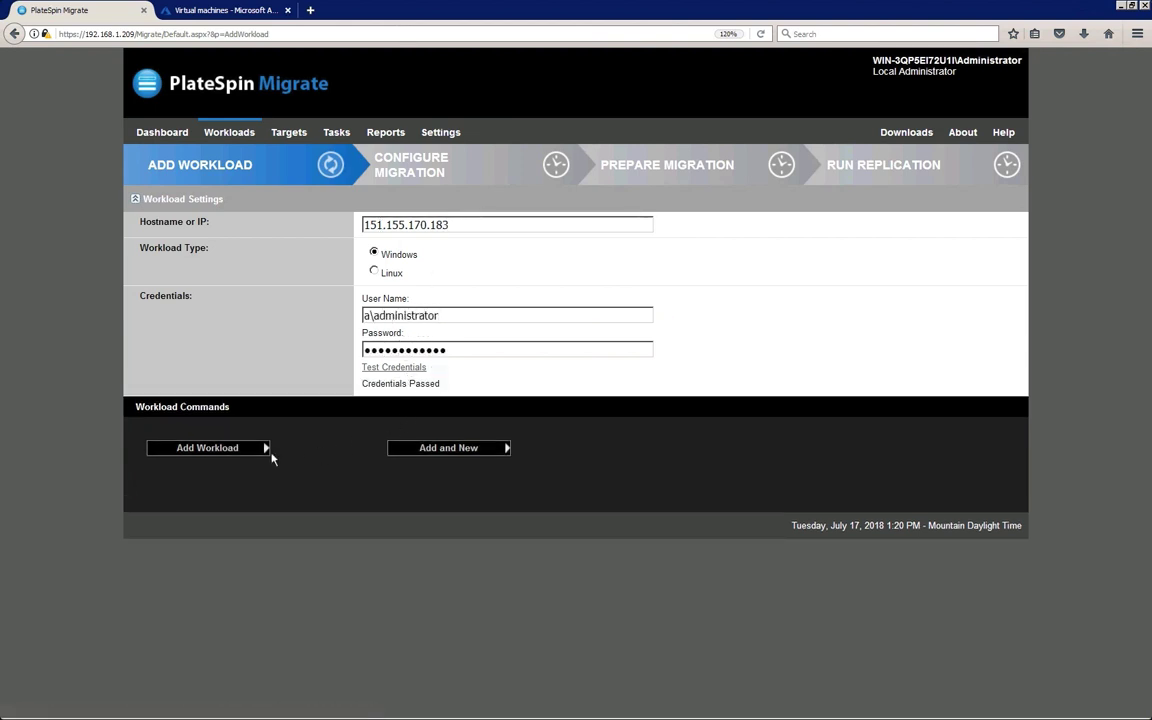
left_click(256, 451)
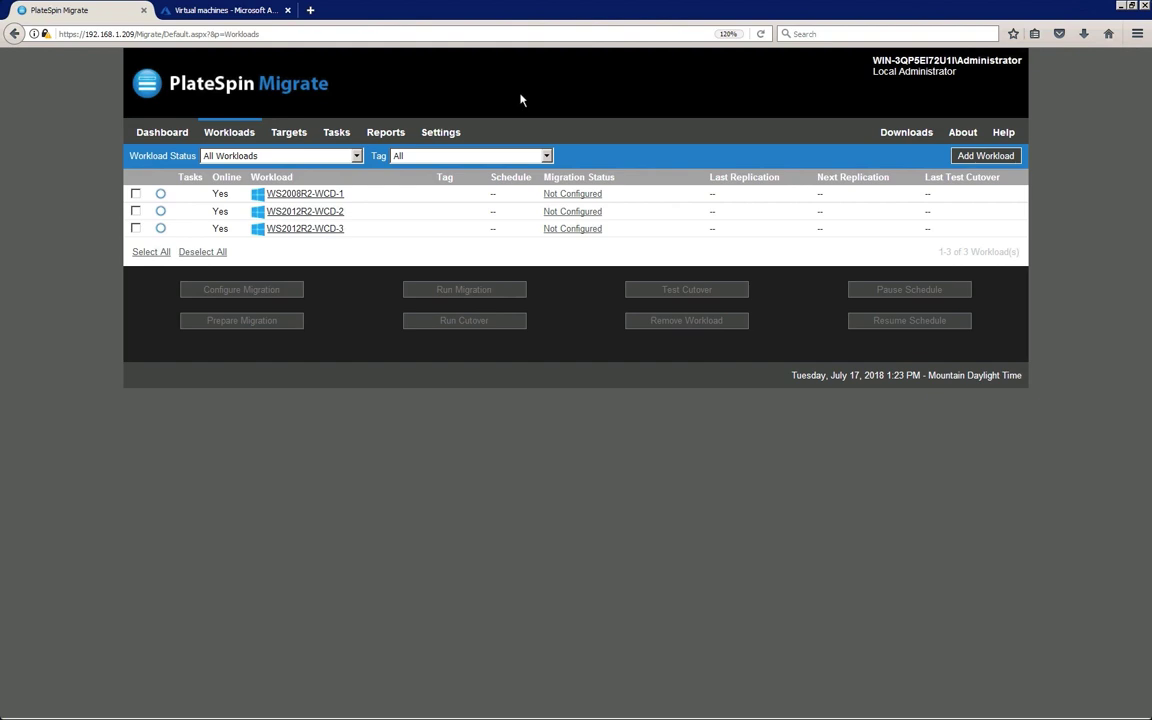
Select WS2008R2-WCD-1 and configure its migration to Central US with Full Replication
left_click(136, 194)
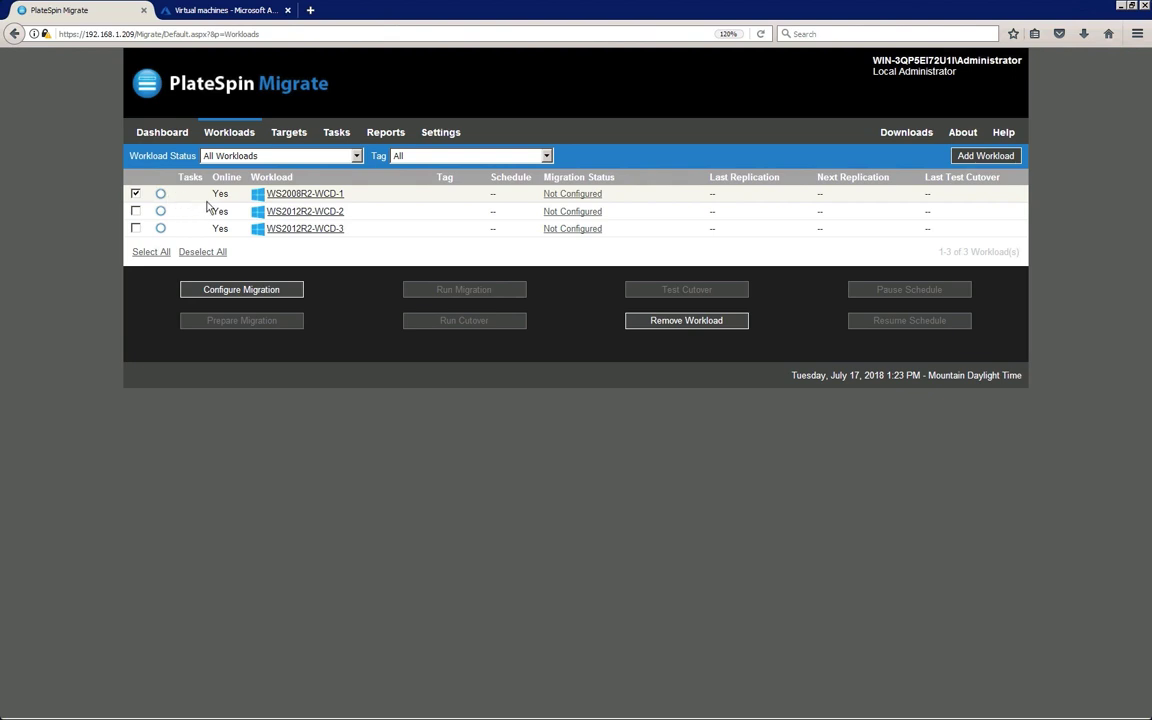
left_click(289, 291)
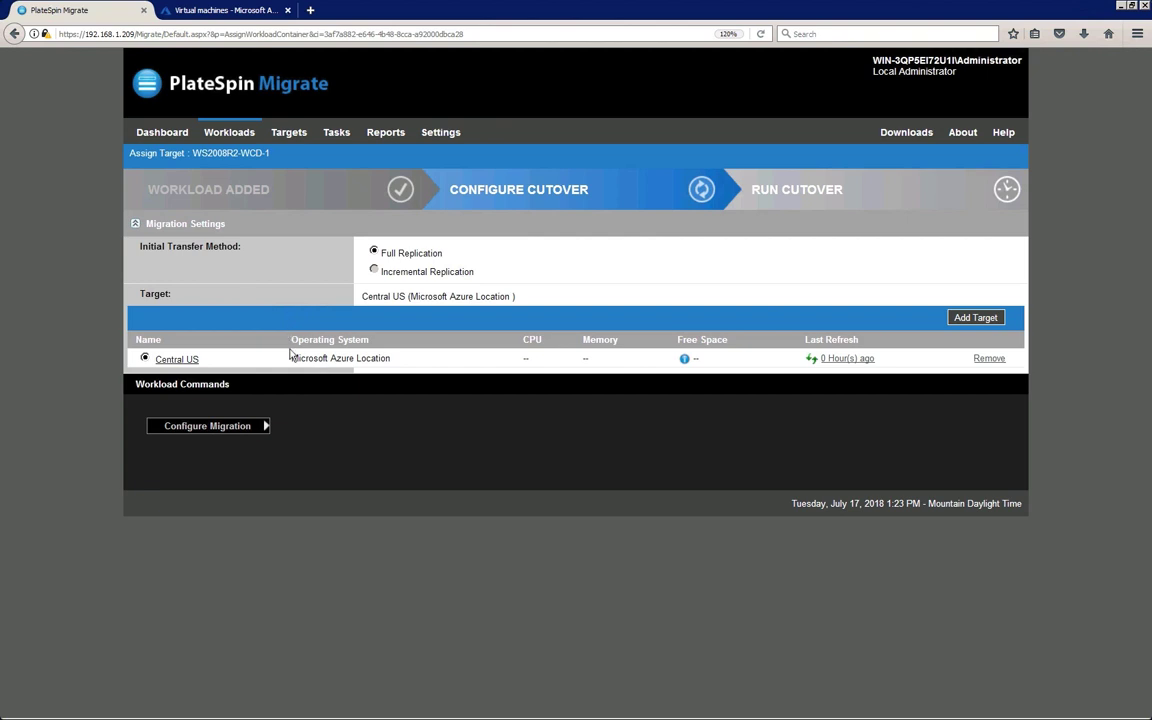
left_click(262, 427)
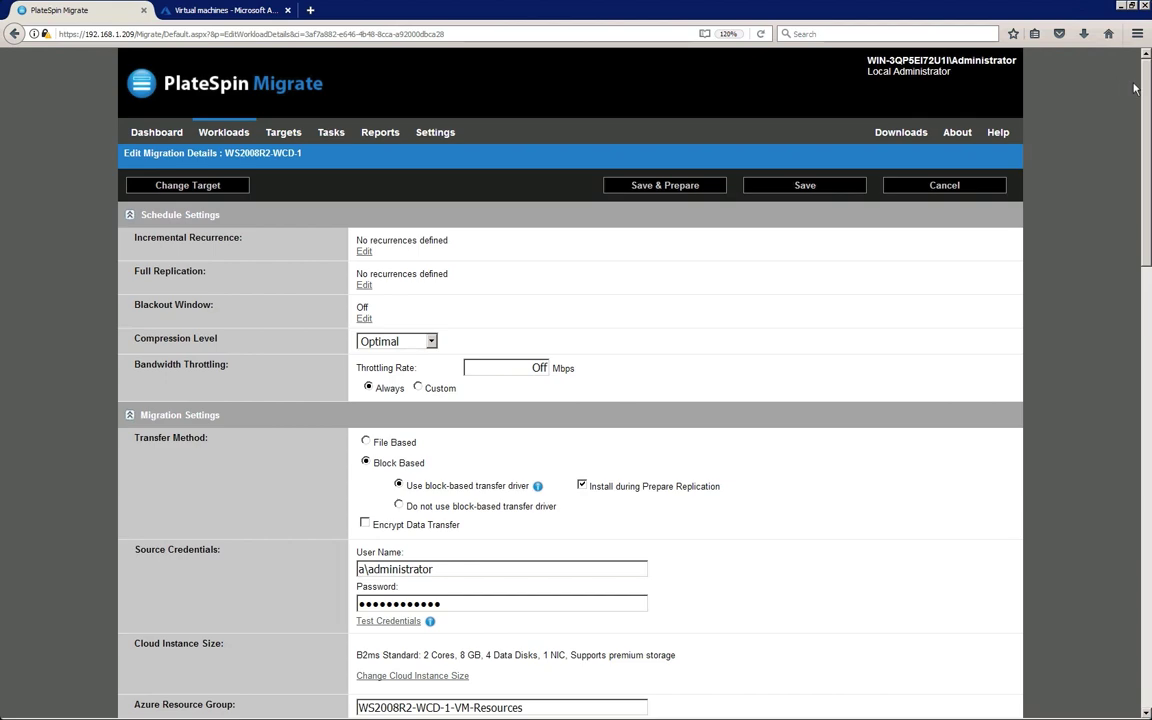
left_click_drag(1146, 90, 1146, 191)
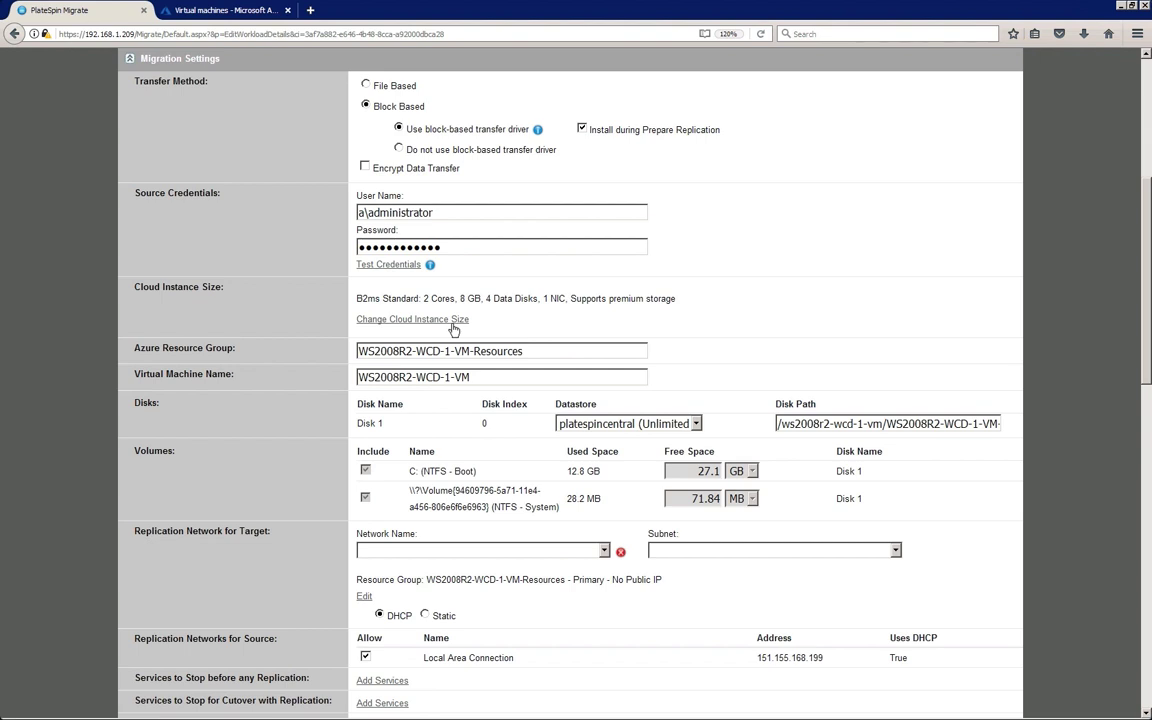
Review the available cloud instance sizes and keep the default B2ms Standard instance
left_click(424, 321)
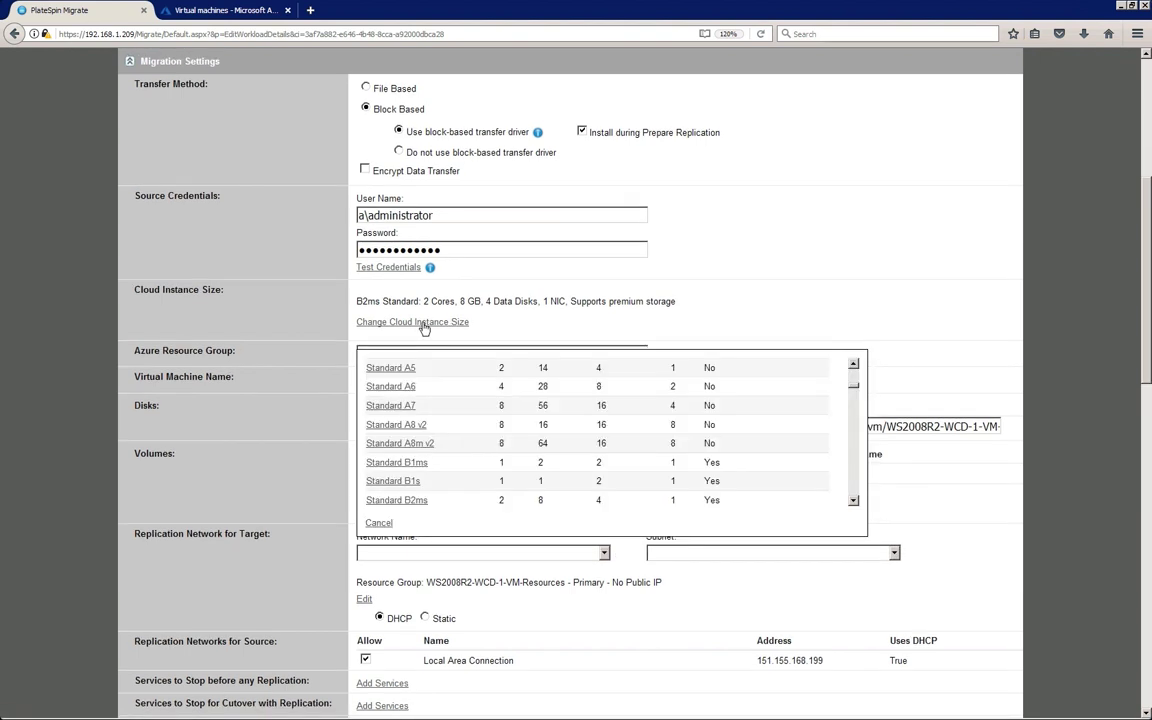
scroll(856, 400, "down", 2)
left_click_drag(856, 400, 850, 508)
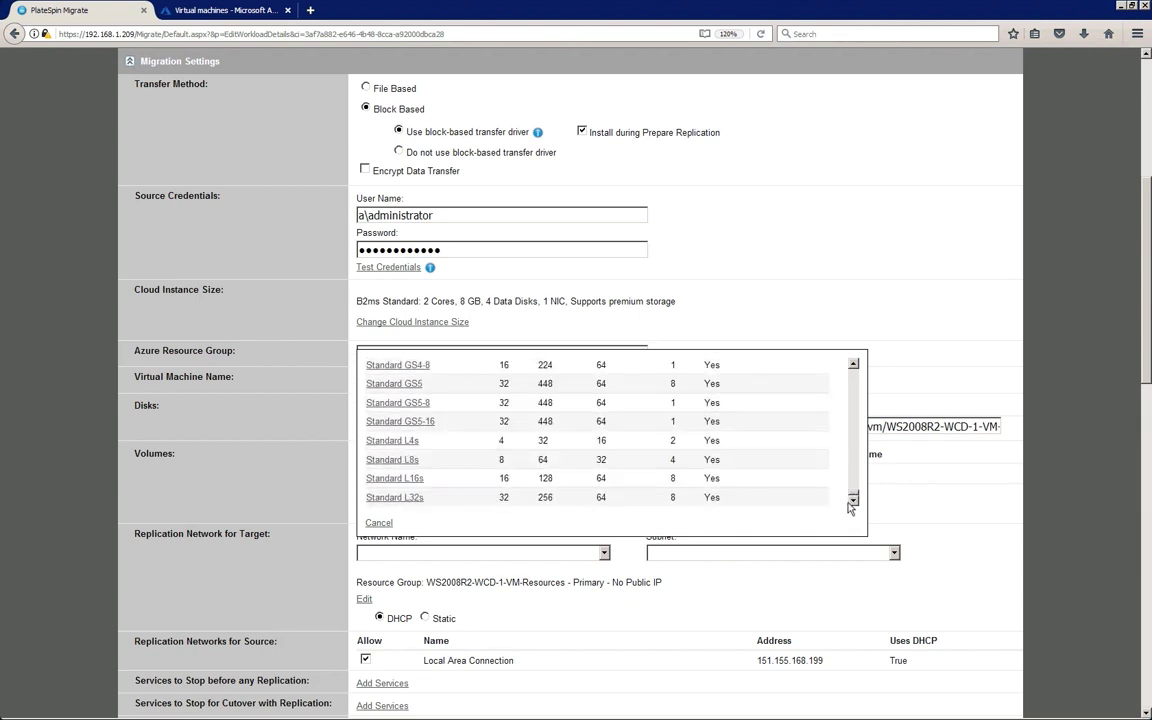
left_click(378, 524)
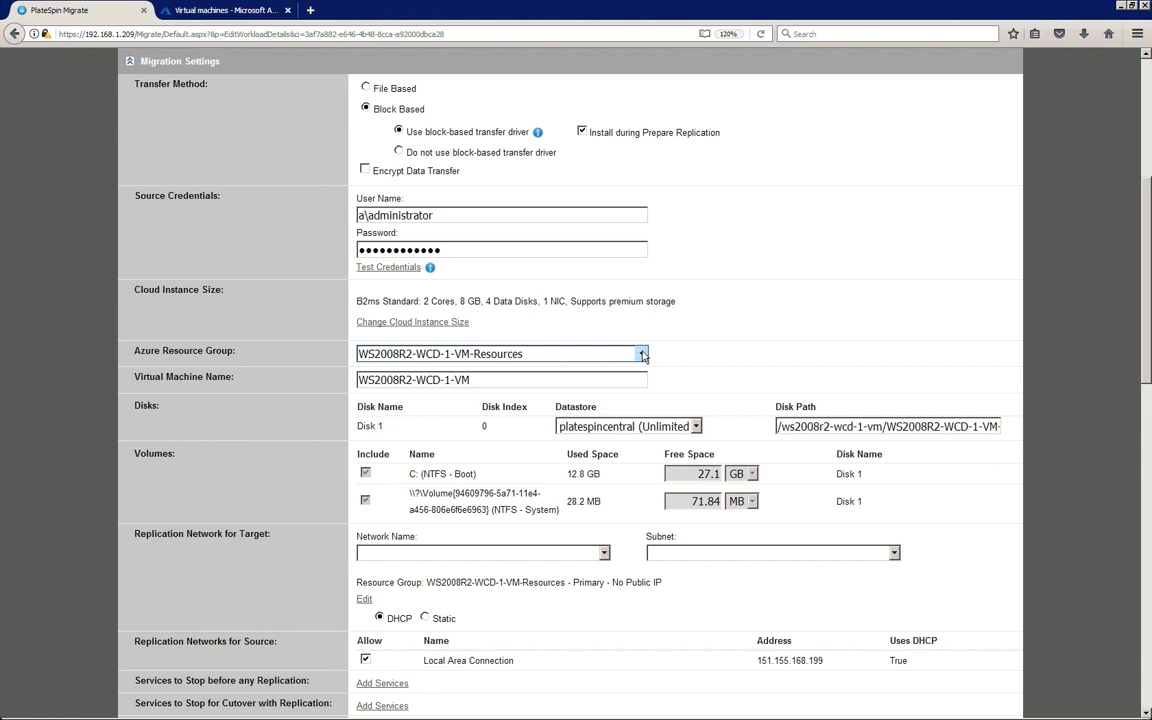
Leave resource group WS2008R2-WCD-1-VM-Resources and disk datastore platespincentral unchanged
left_click(642, 354)
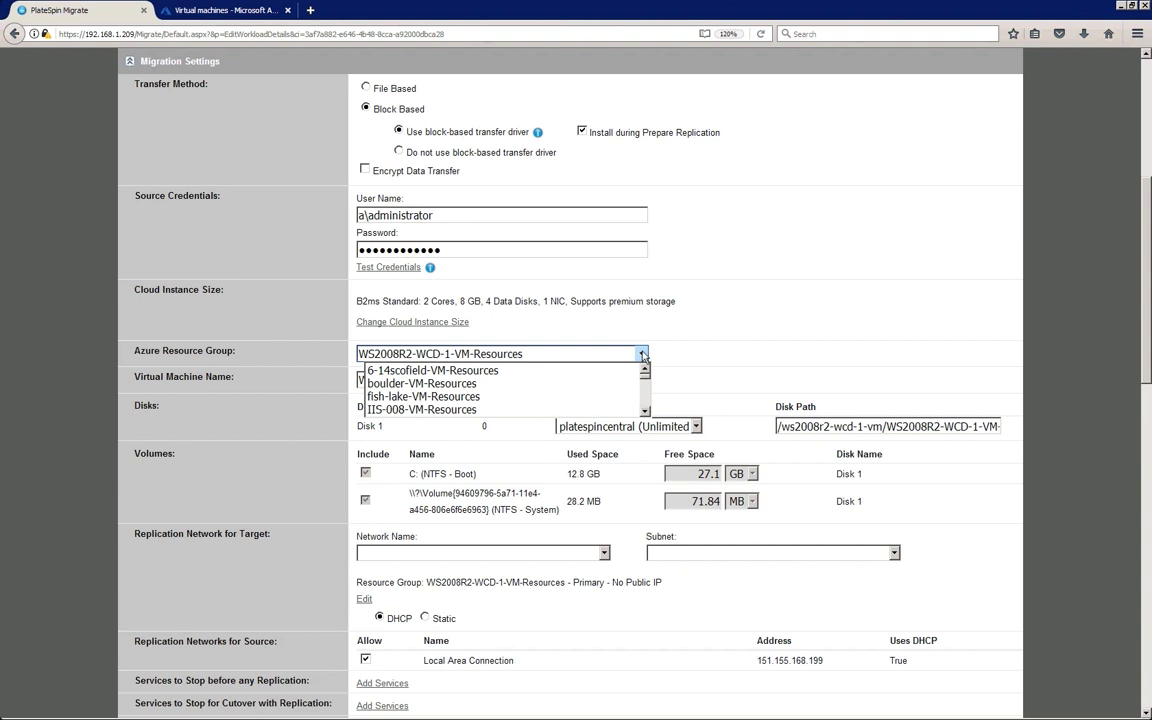
left_click(643, 355)
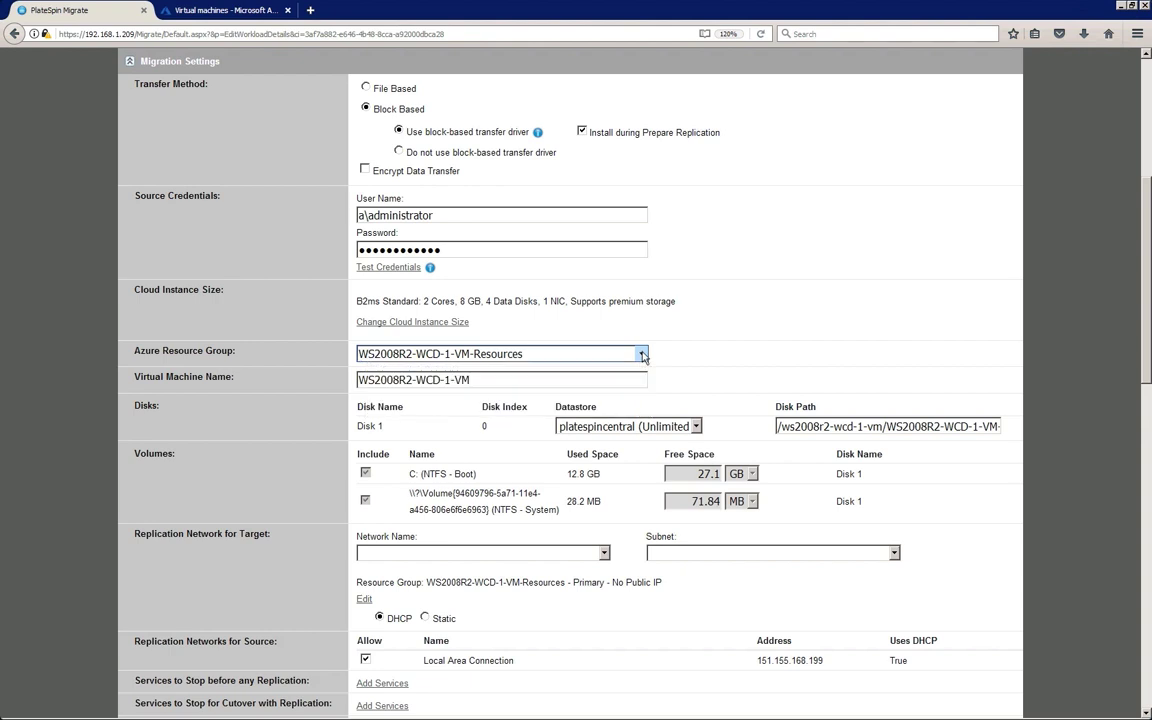
left_click(696, 426)
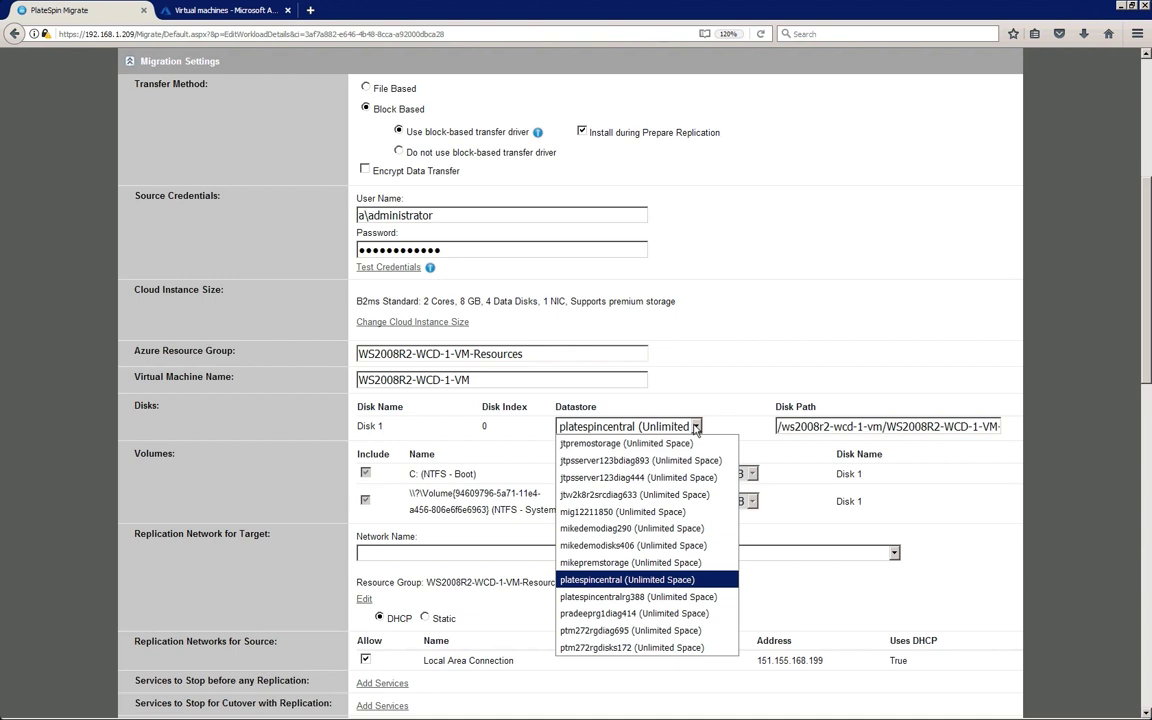
left_click(696, 427)
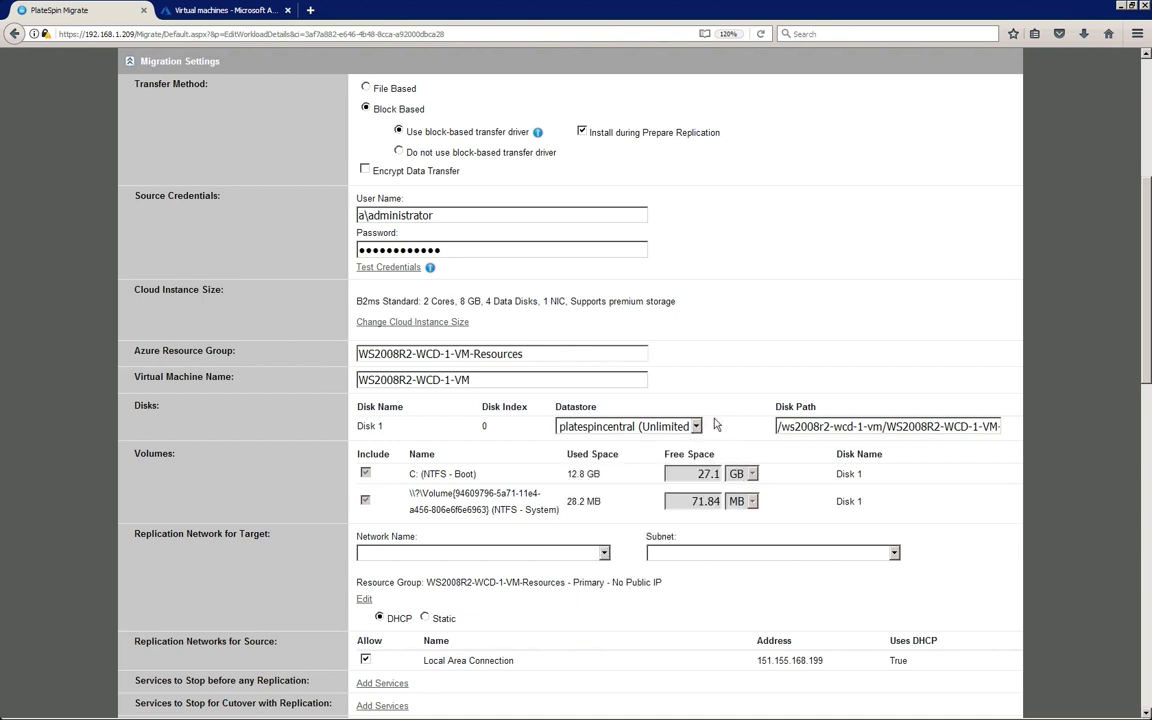
left_click_drag(1149, 316, 1149, 420)
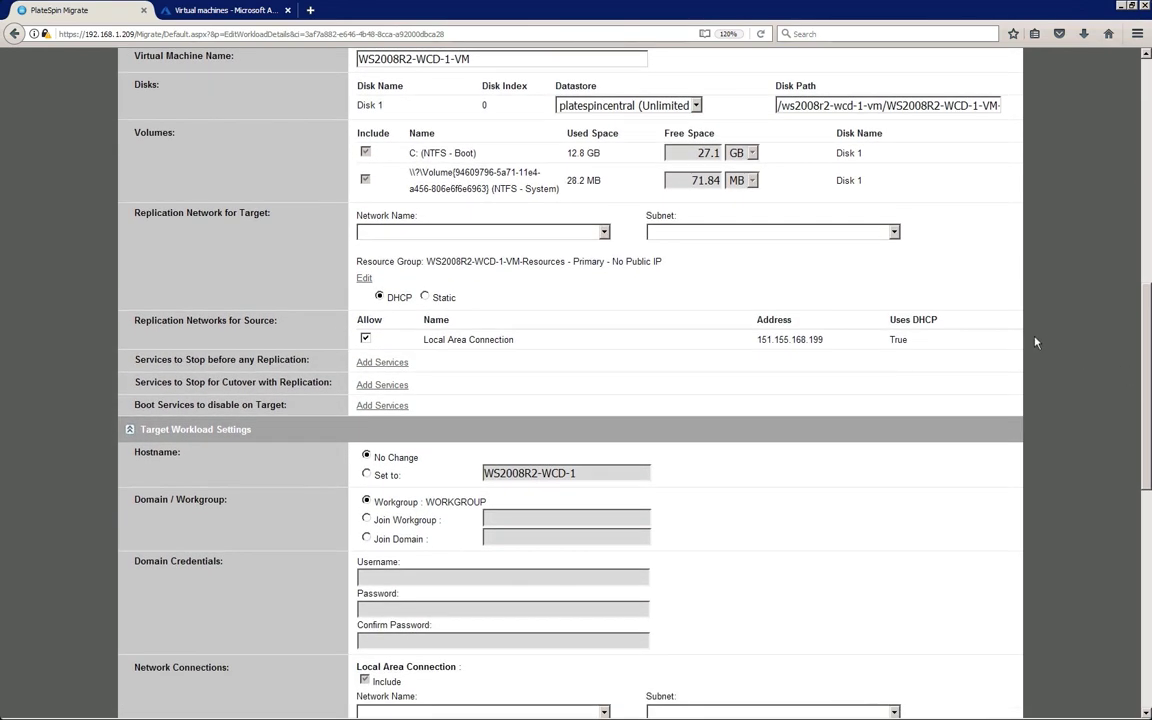
Set the target replication network to PlateSpinTest on Subnet3 and review its resource group settings
left_click(604, 233)
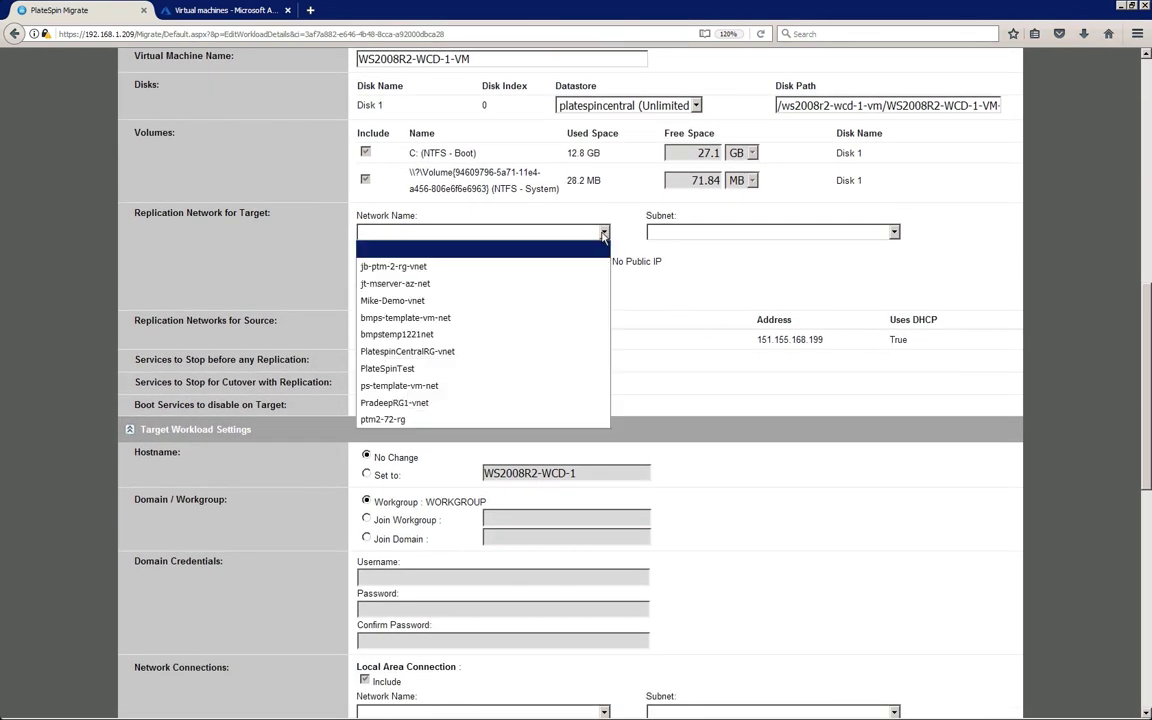
left_click(581, 372)
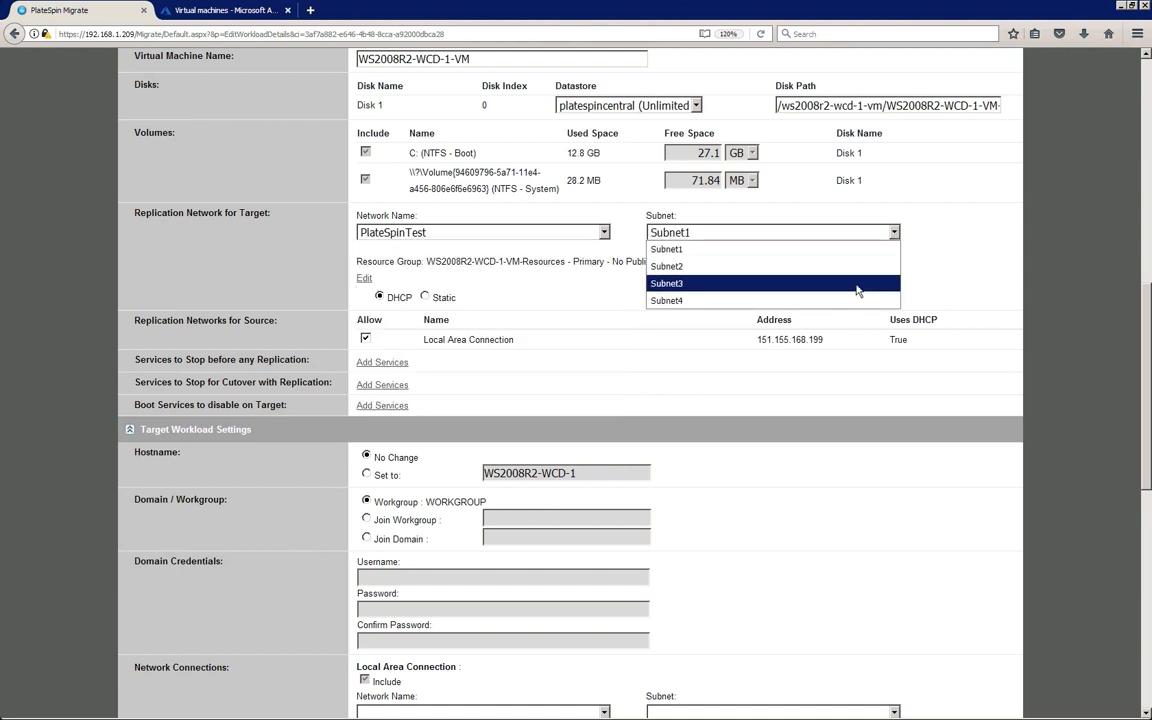
left_click(857, 290)
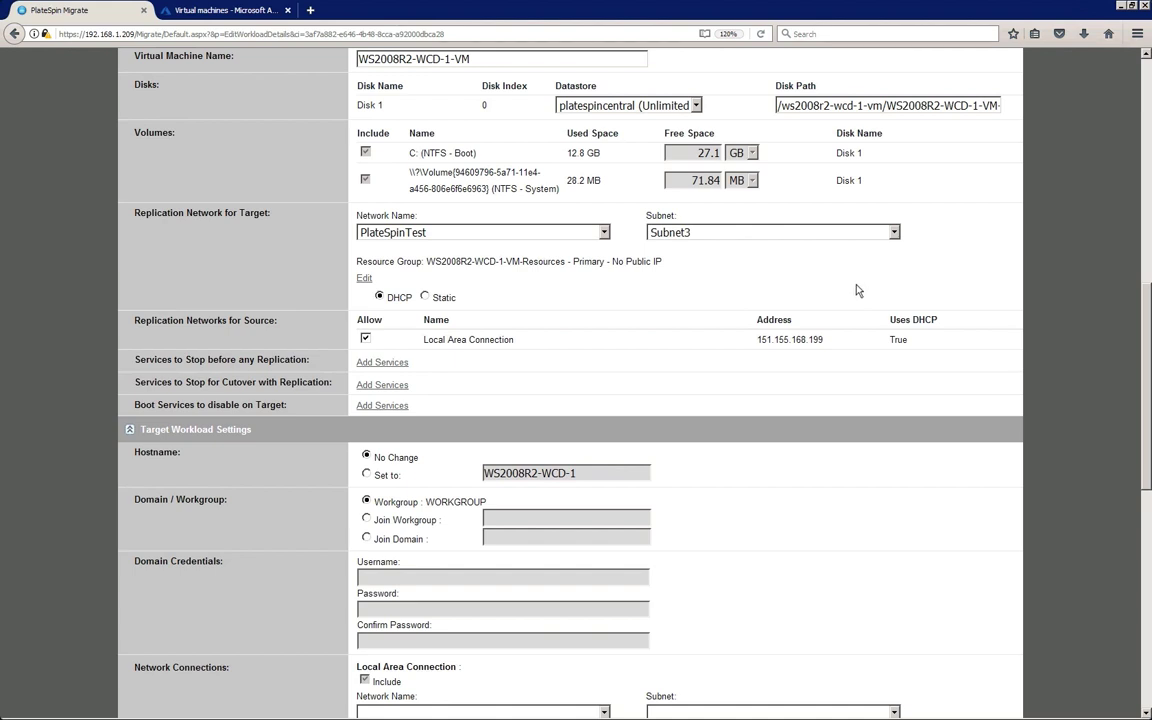
left_click(362, 281)
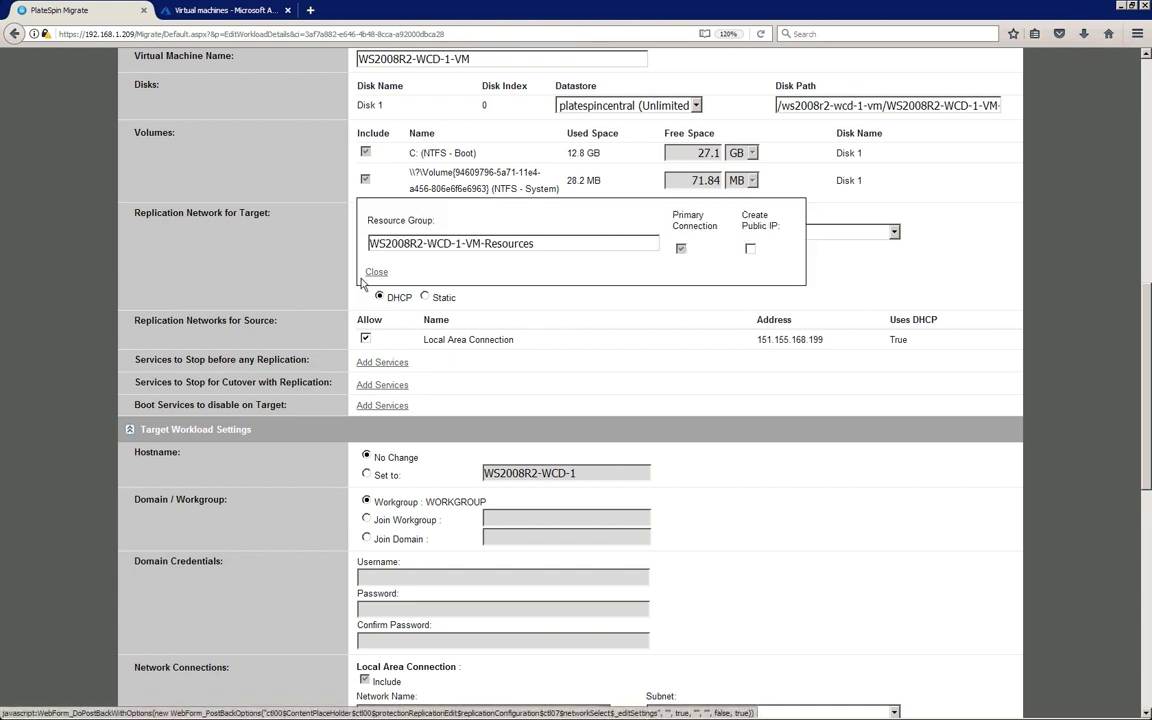
left_click(375, 271)
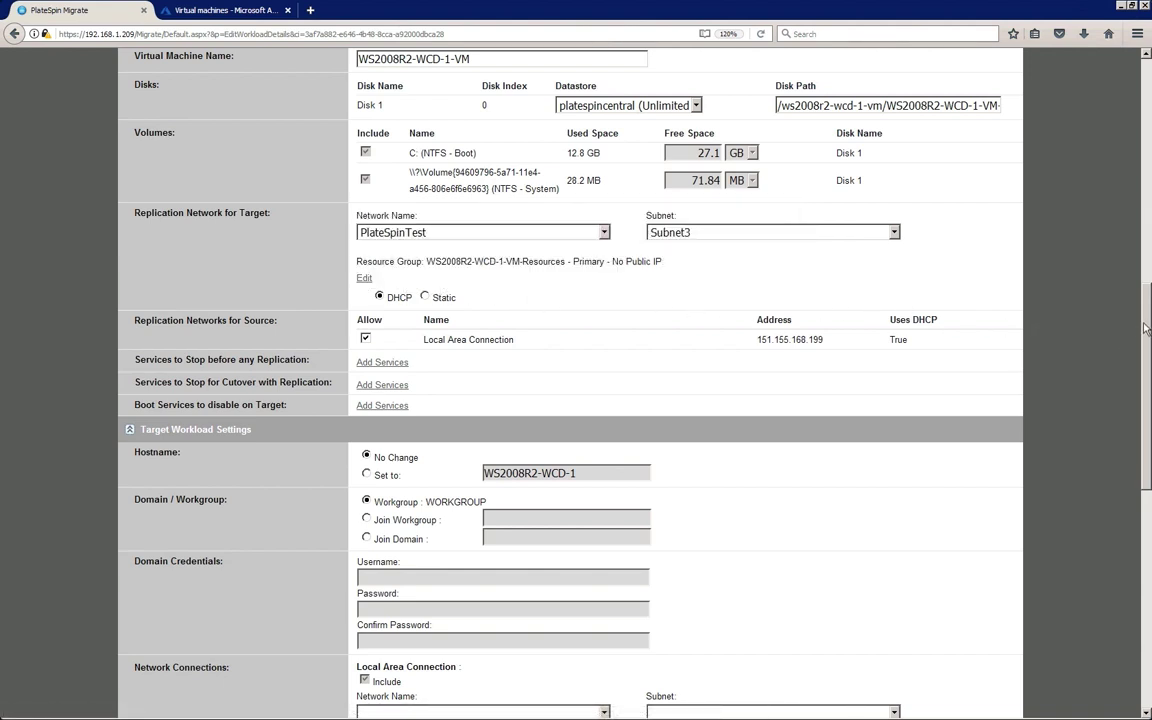
left_click_drag(1146, 327, 1140, 448)
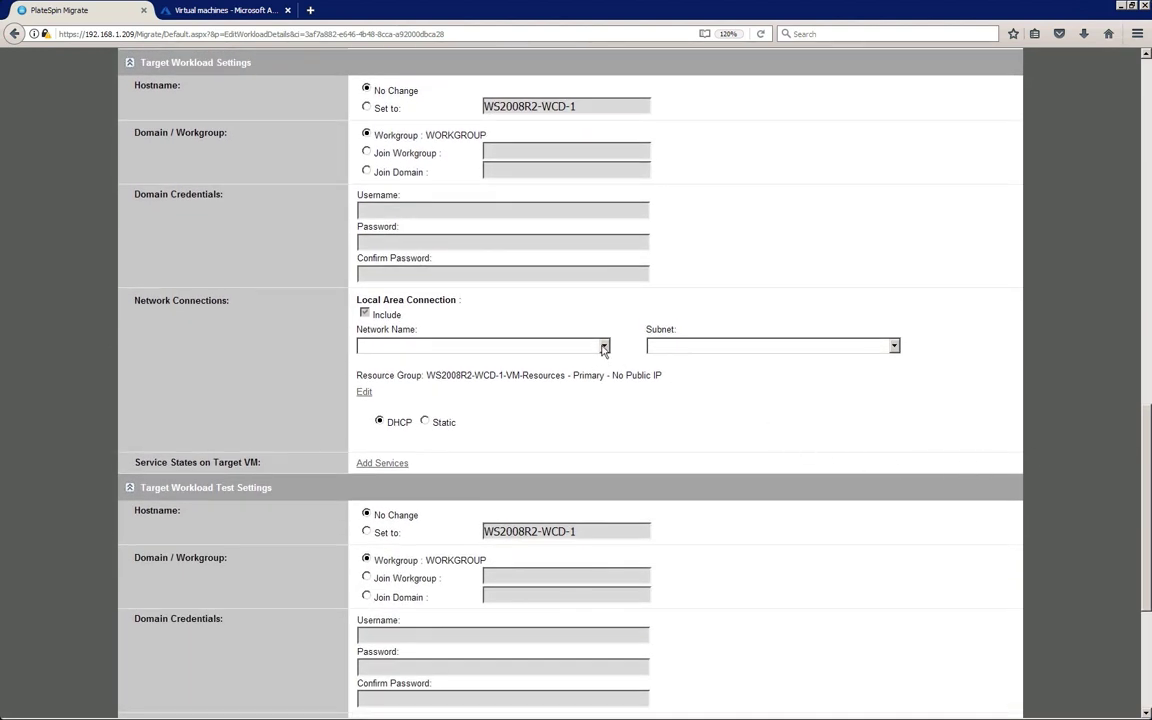
Connect the cutover Local Area Connection to PlateSpinTest, Subnet3, and review its resource group settings
left_click(604, 347)
left_click(593, 483)
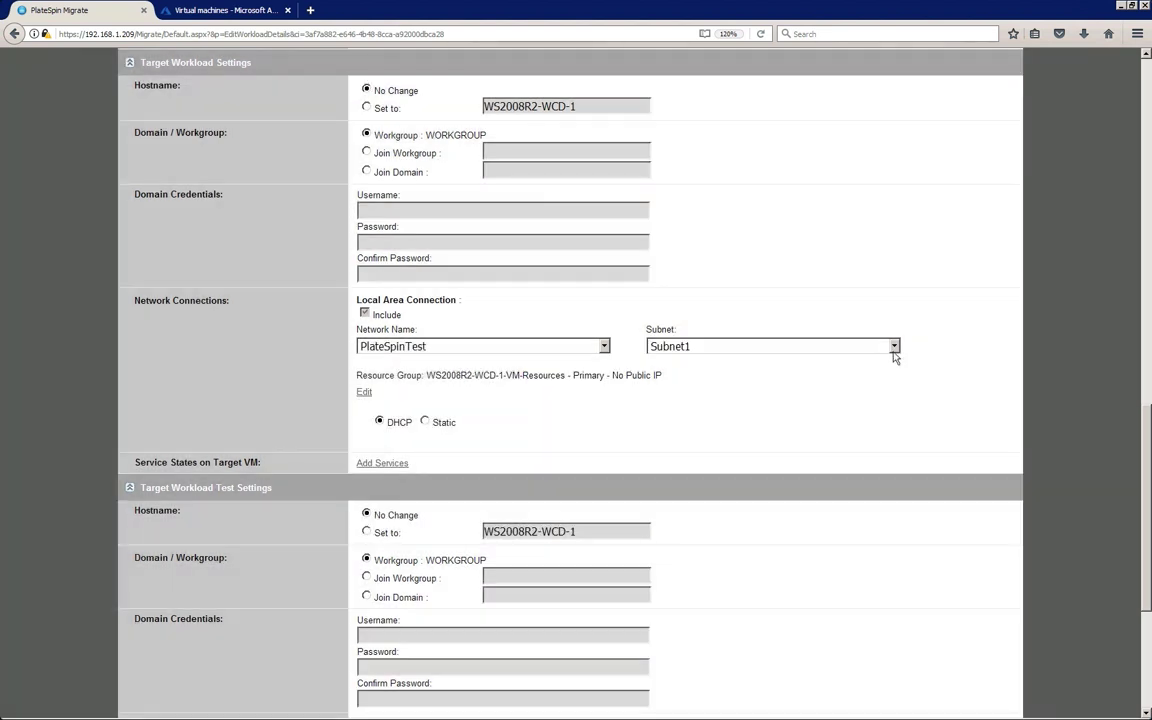
left_click(894, 347)
left_click(855, 403)
left_click(362, 395)
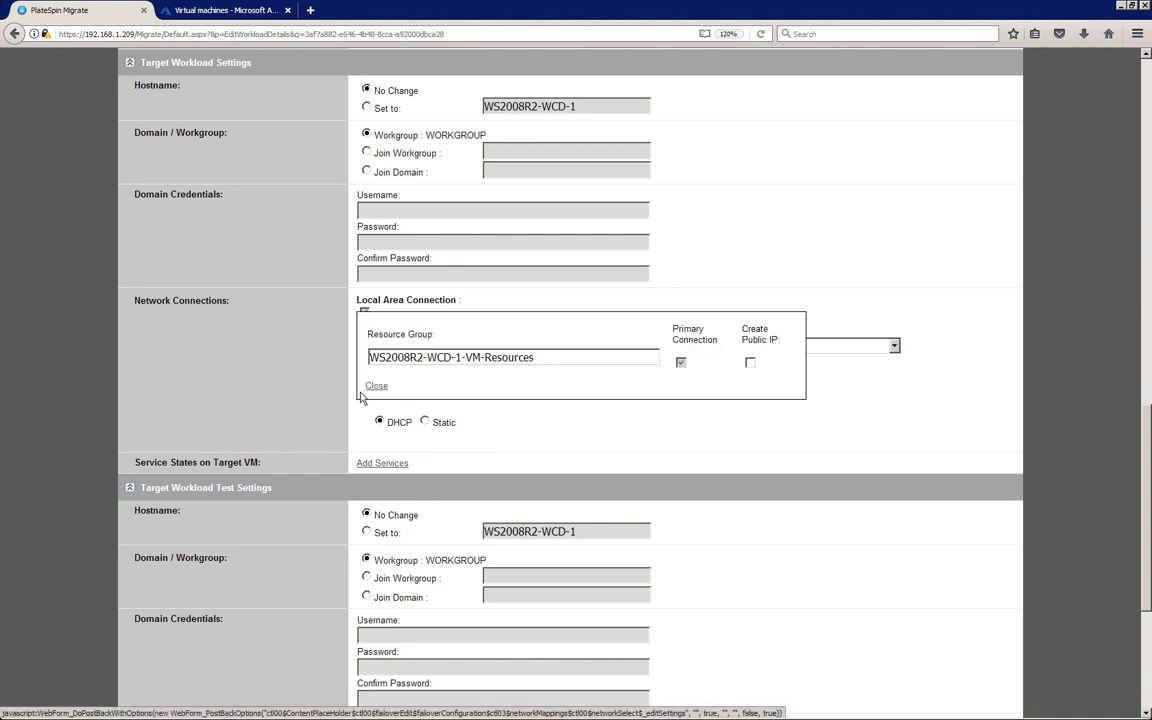
left_click(375, 388)
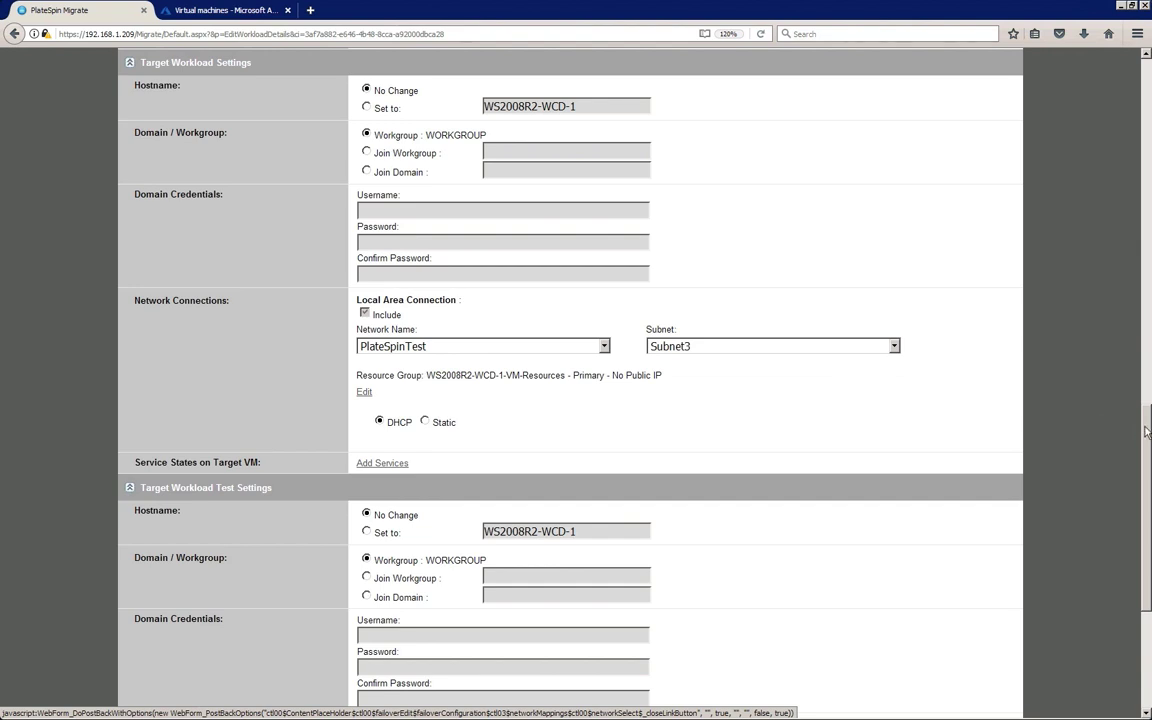
Connect the test cutover Local Area Connection to PlateSpinTest, Subnet3, and review its resource group settings
scroll(1030, 388, "down", 5)
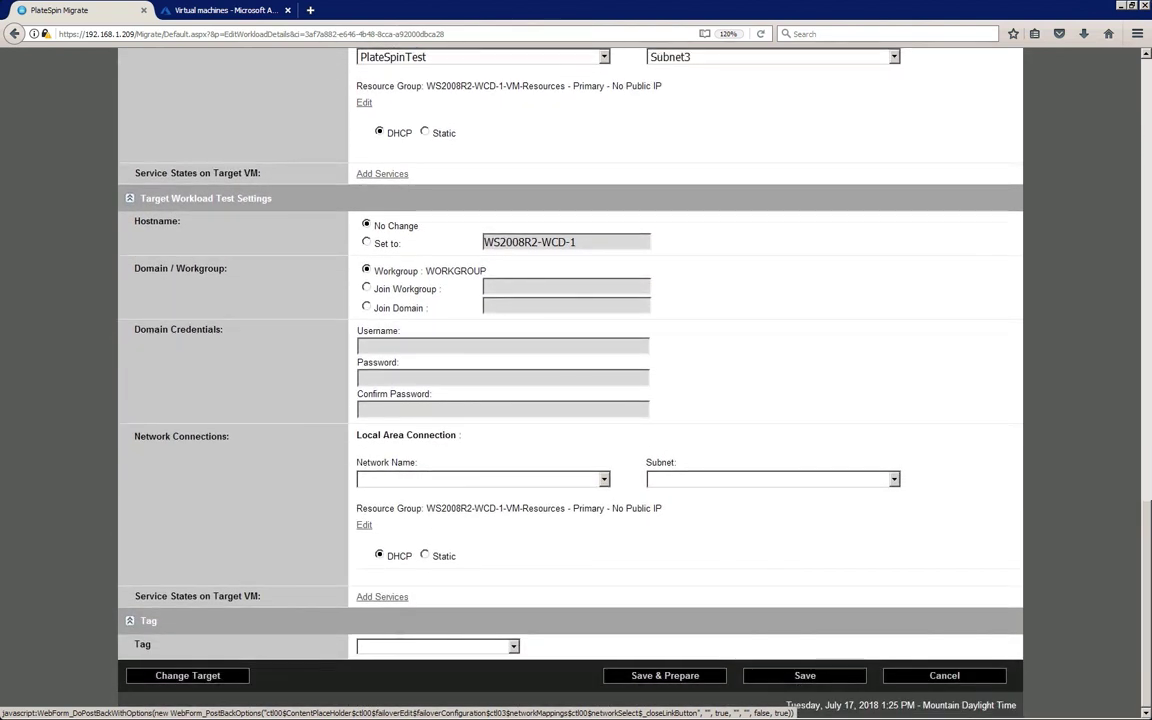
left_click(604, 480)
left_click(594, 615)
left_click(894, 480)
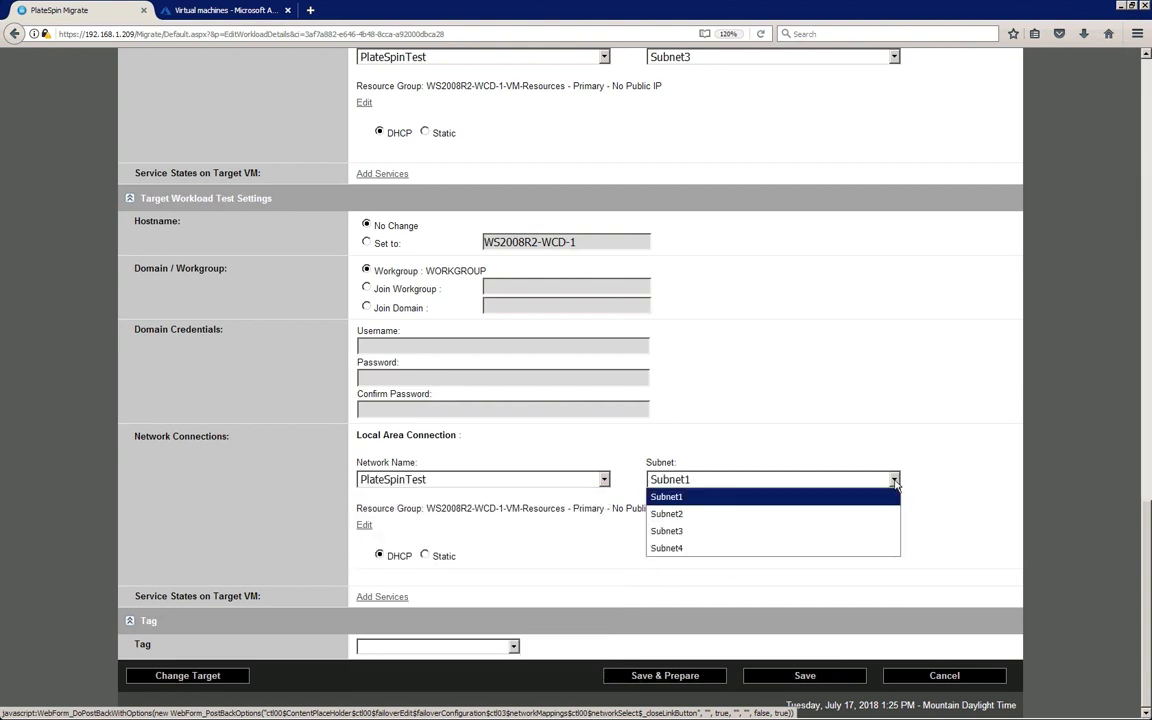
left_click(882, 533)
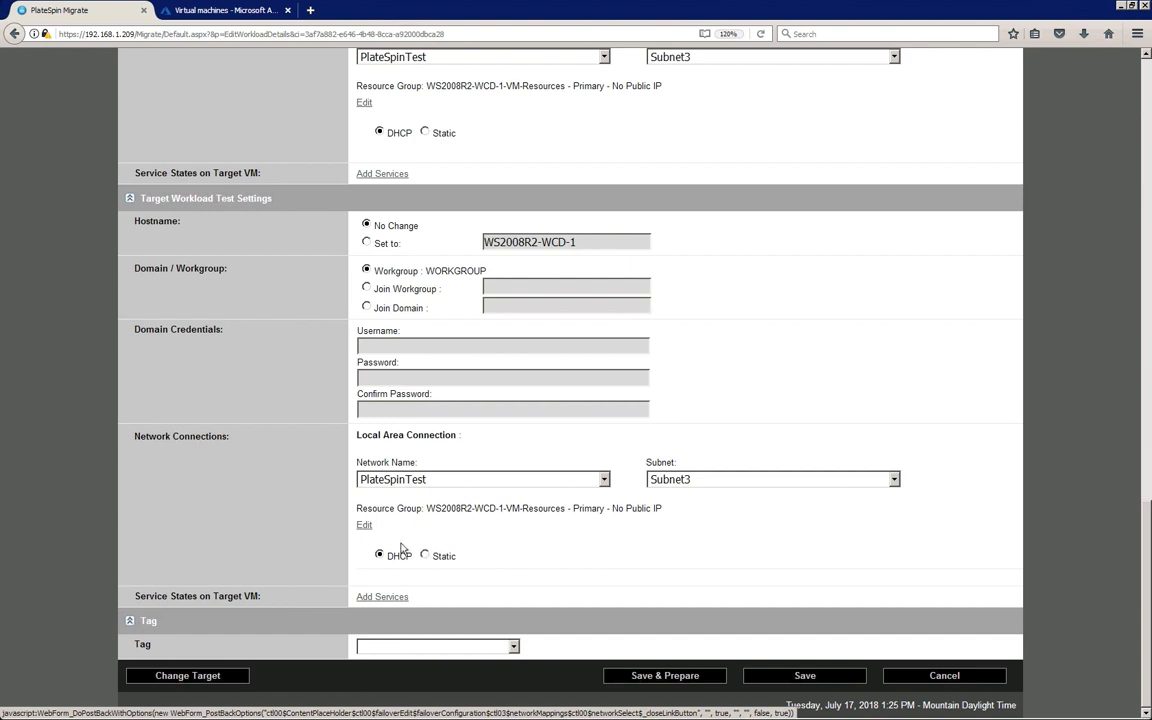
left_click(363, 527)
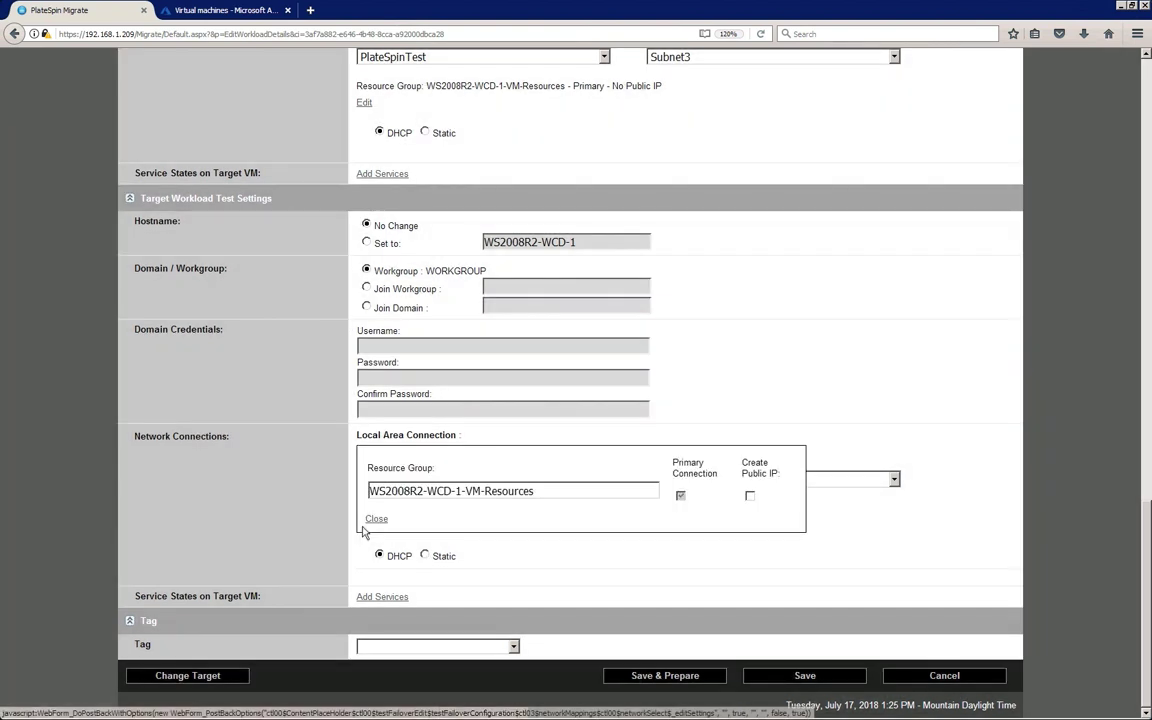
left_click(376, 521)
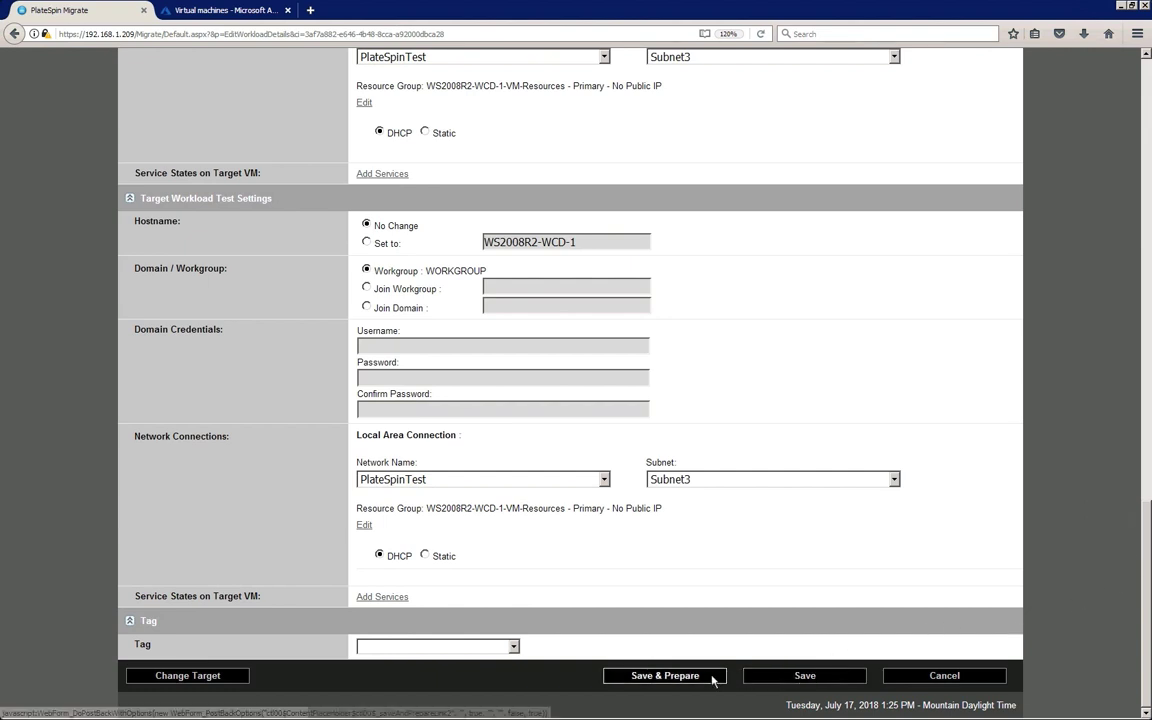
Save the configuration and execute Prepare Migration for WS2008R2-WCD-1
left_click(664, 676)
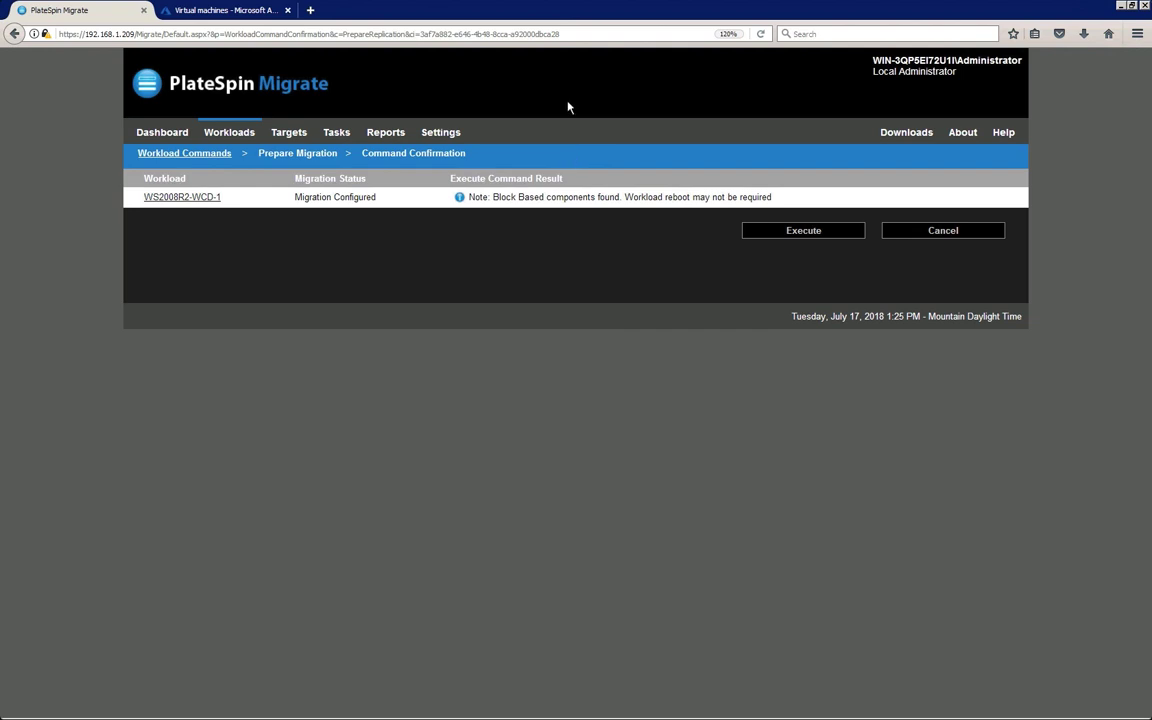
left_click(772, 231)
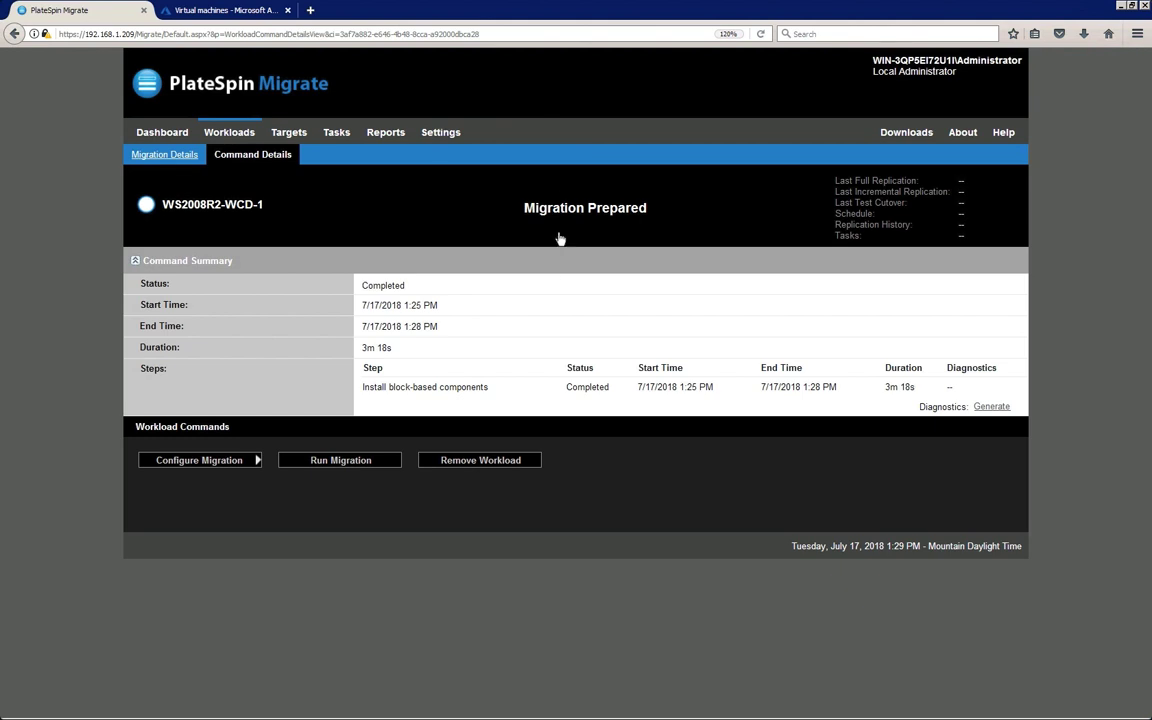
left_click(394, 460)
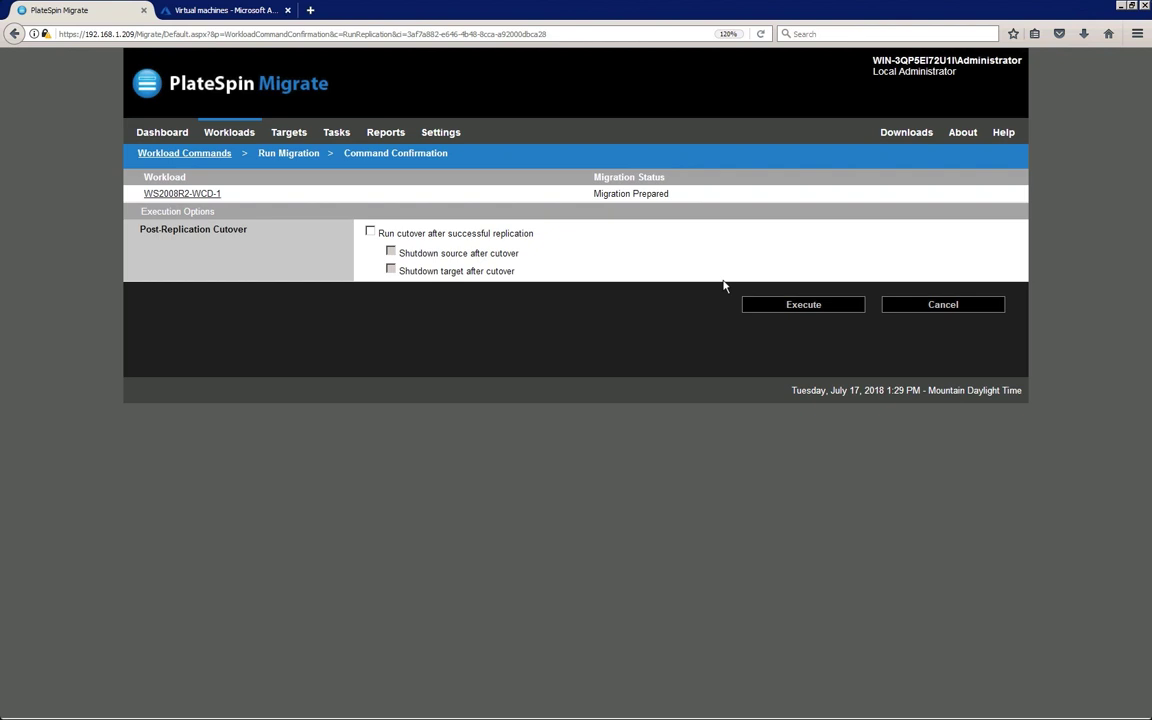
Execute the full replication of WS2008R2-WCD-1 without cutover and wait until it reads Replicated
left_click(762, 306)
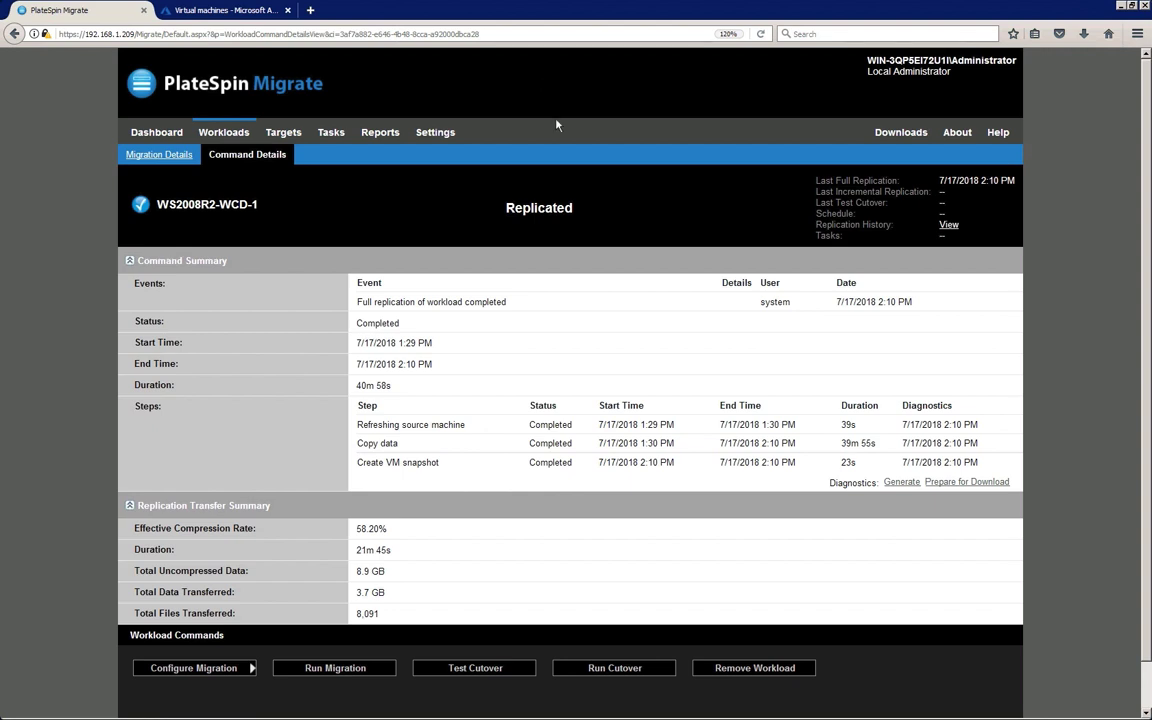
Run a test cutover of WS2008R2-WCD-1 without incremental replication and wait until it completes
left_click(511, 671)
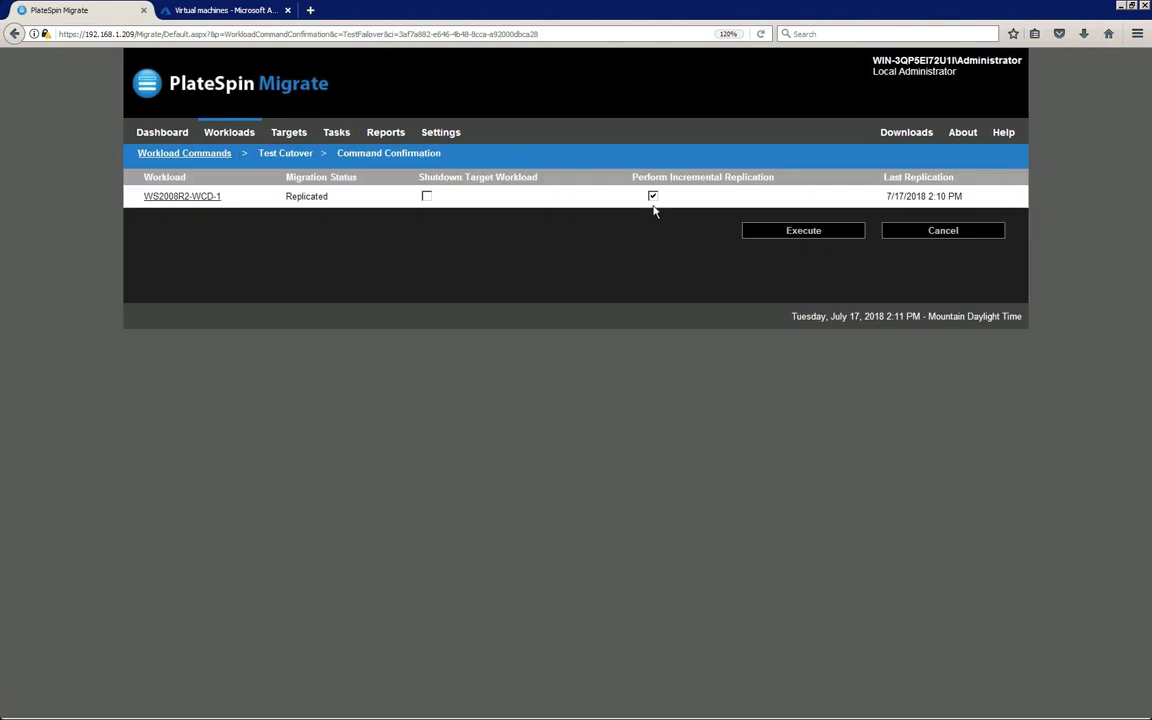
left_click(652, 197)
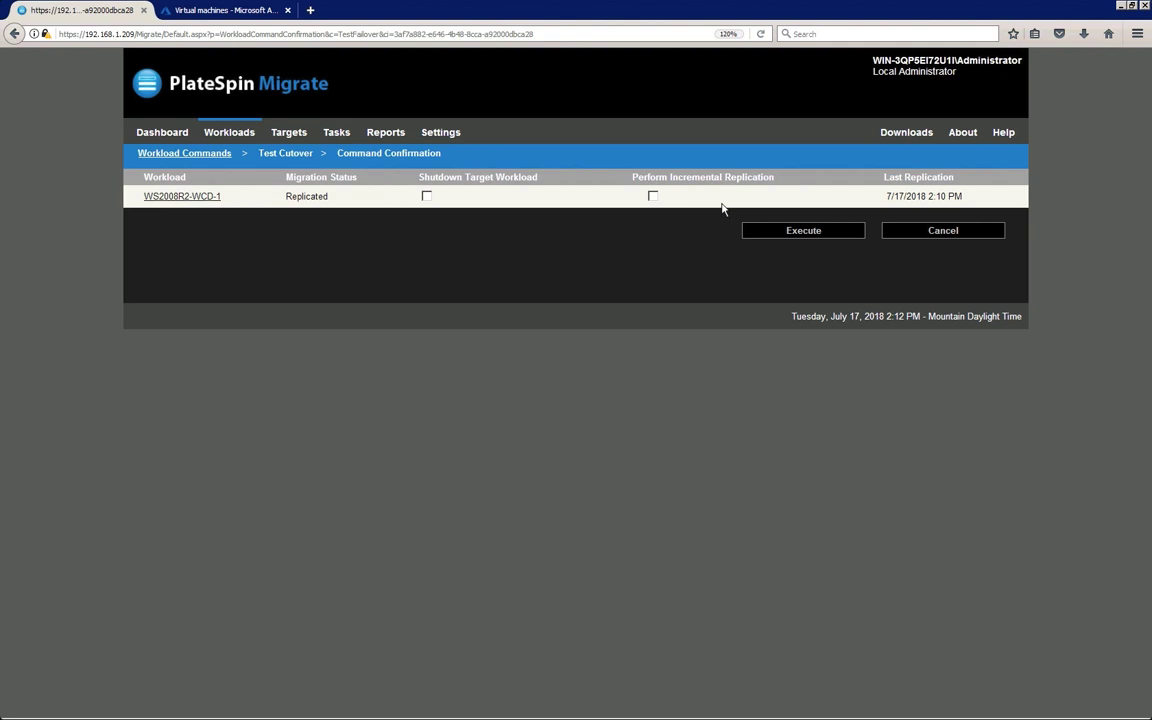
left_click(761, 232)
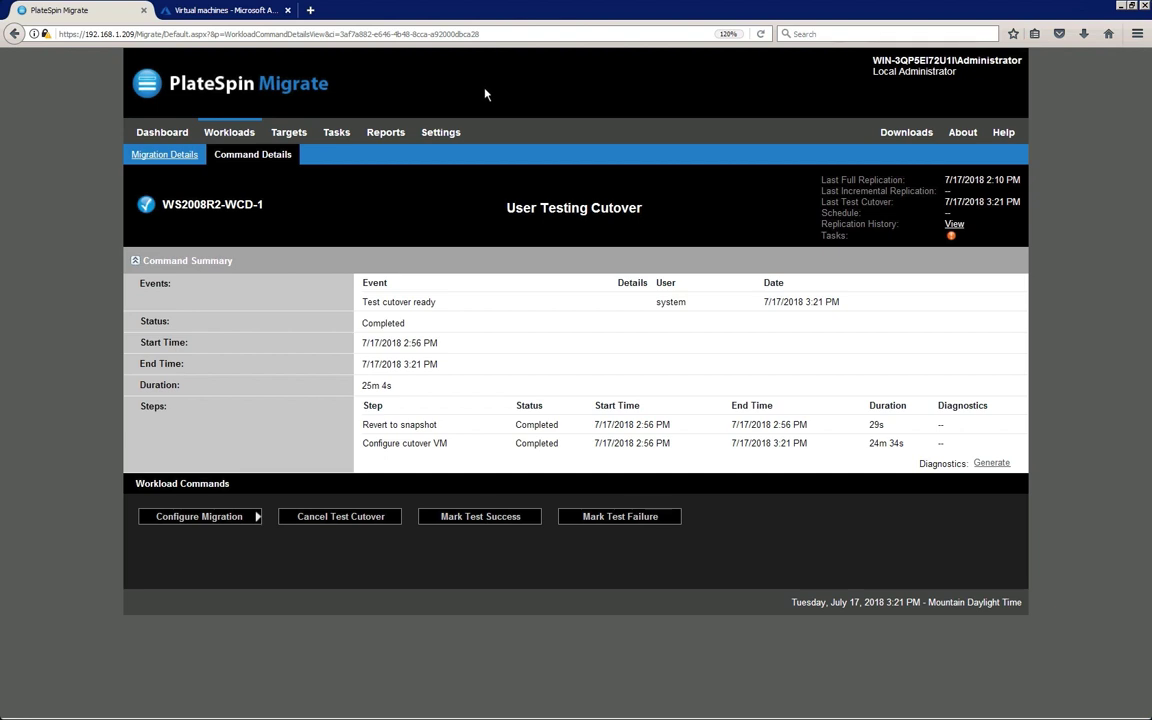
Filter Azure virtual machines by '2008' and download the RDP file for WS2008R2-WCD-1-VM
left_click(238, 11)
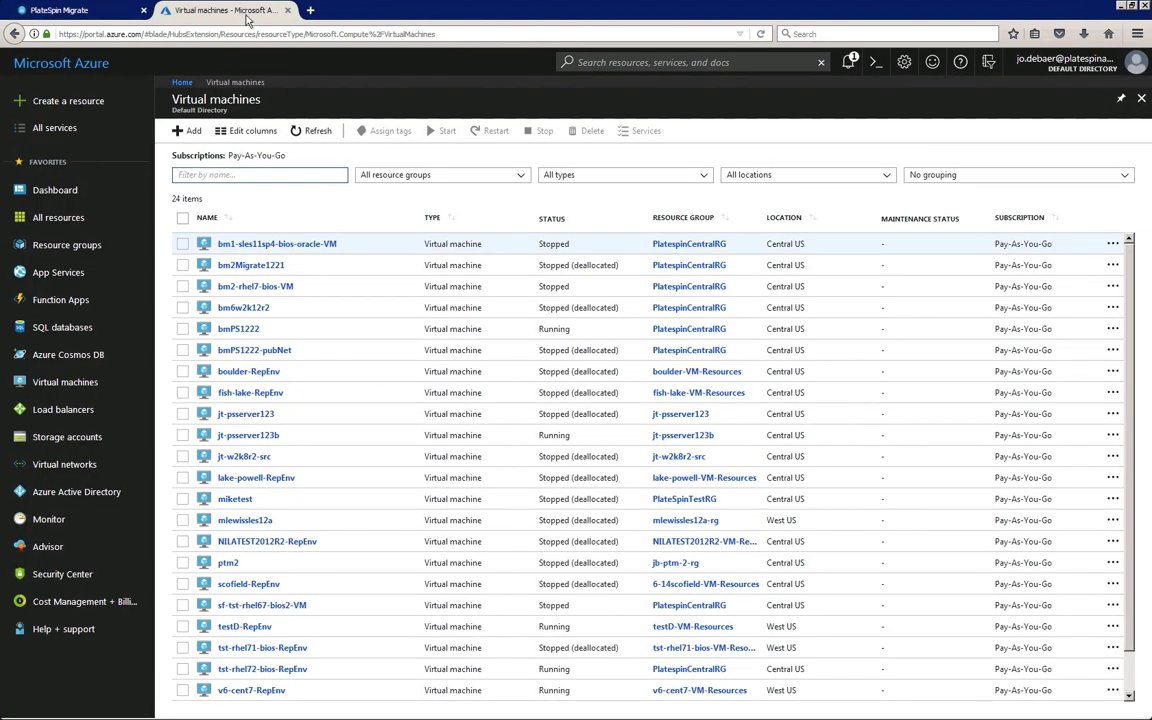
left_click(235, 174)
type("2008")
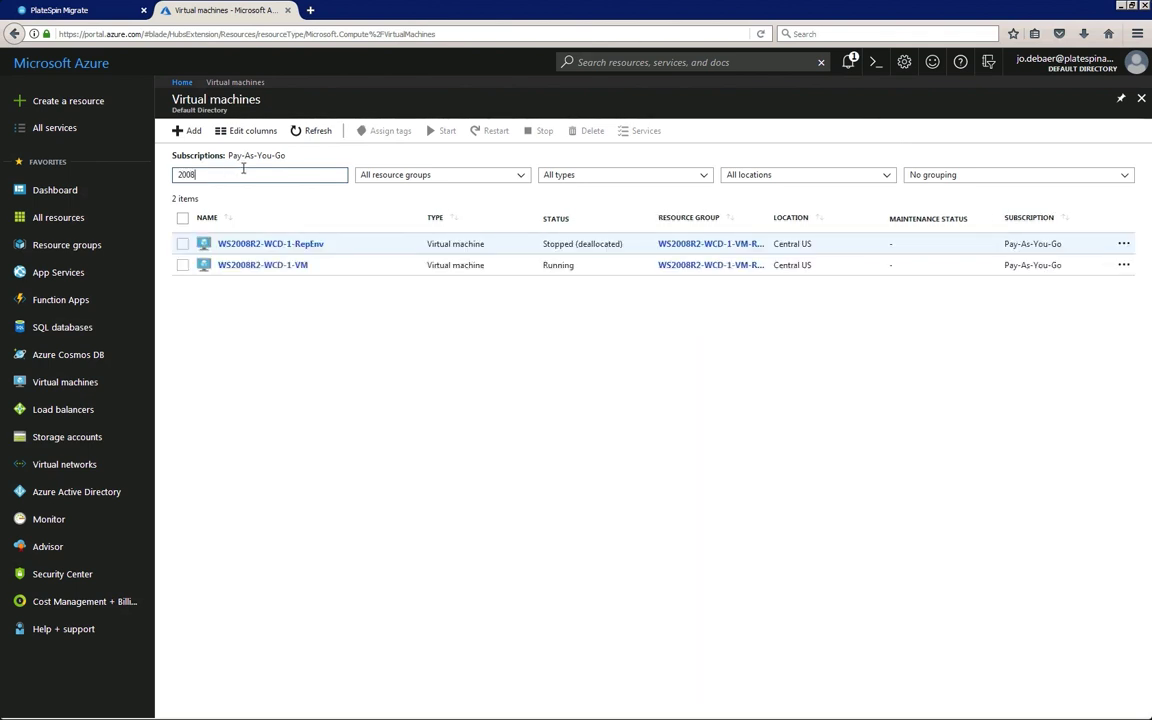
left_click(253, 266)
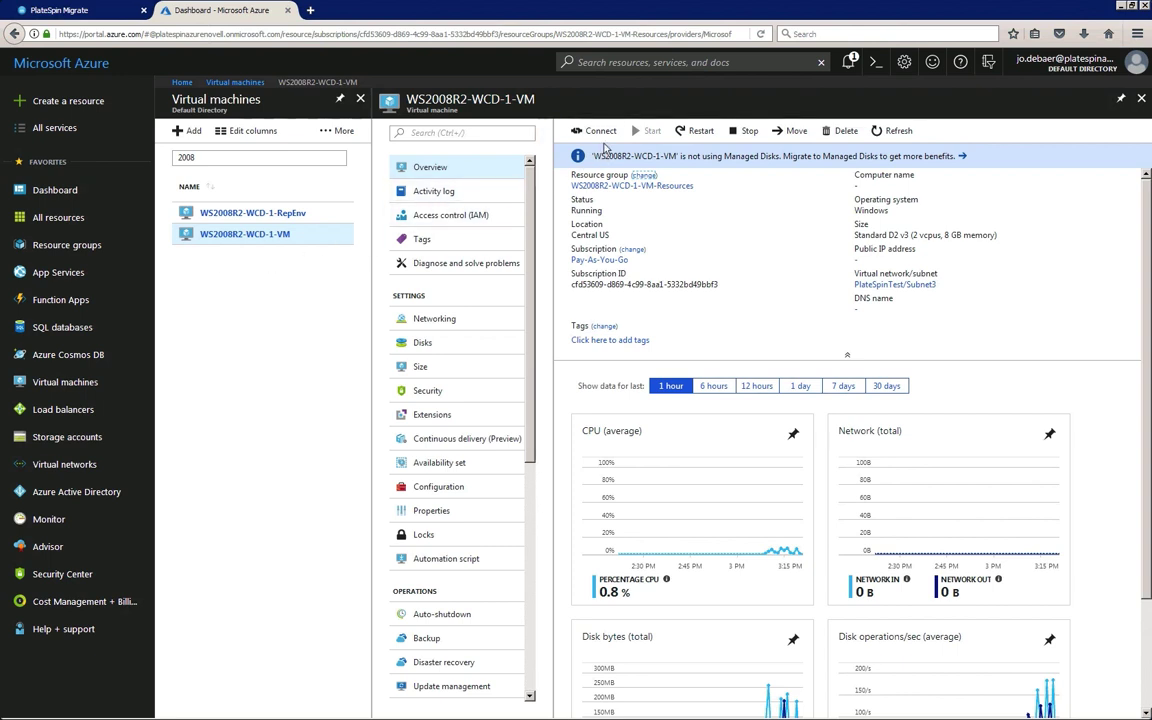
left_click(605, 133)
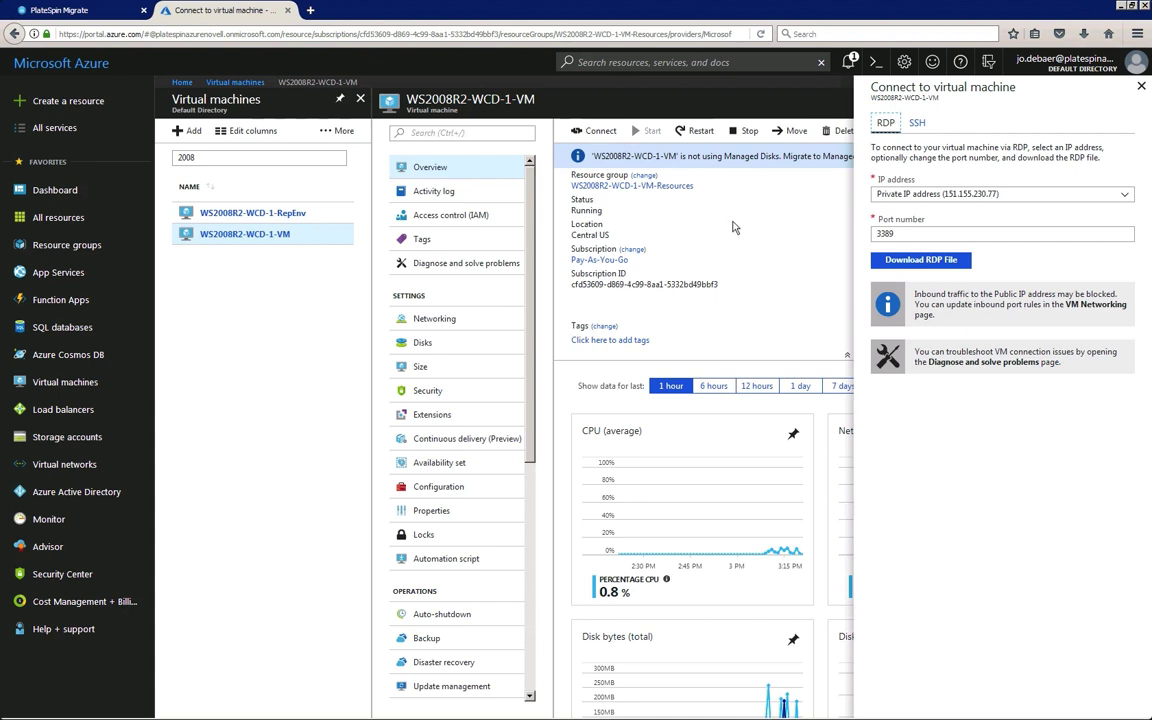
left_click(877, 264)
left_click(332, 250)
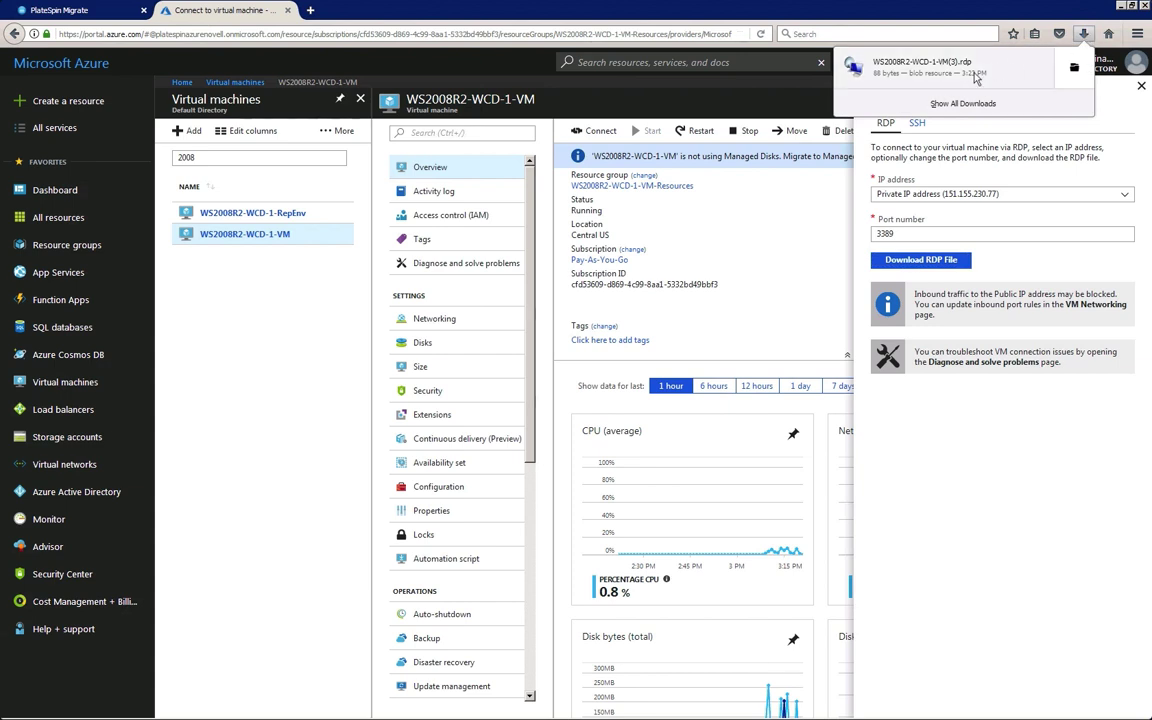
Open the downloaded RDP file and sign in to the test VM as administrator
left_click(968, 66)
left_click(571, 440)
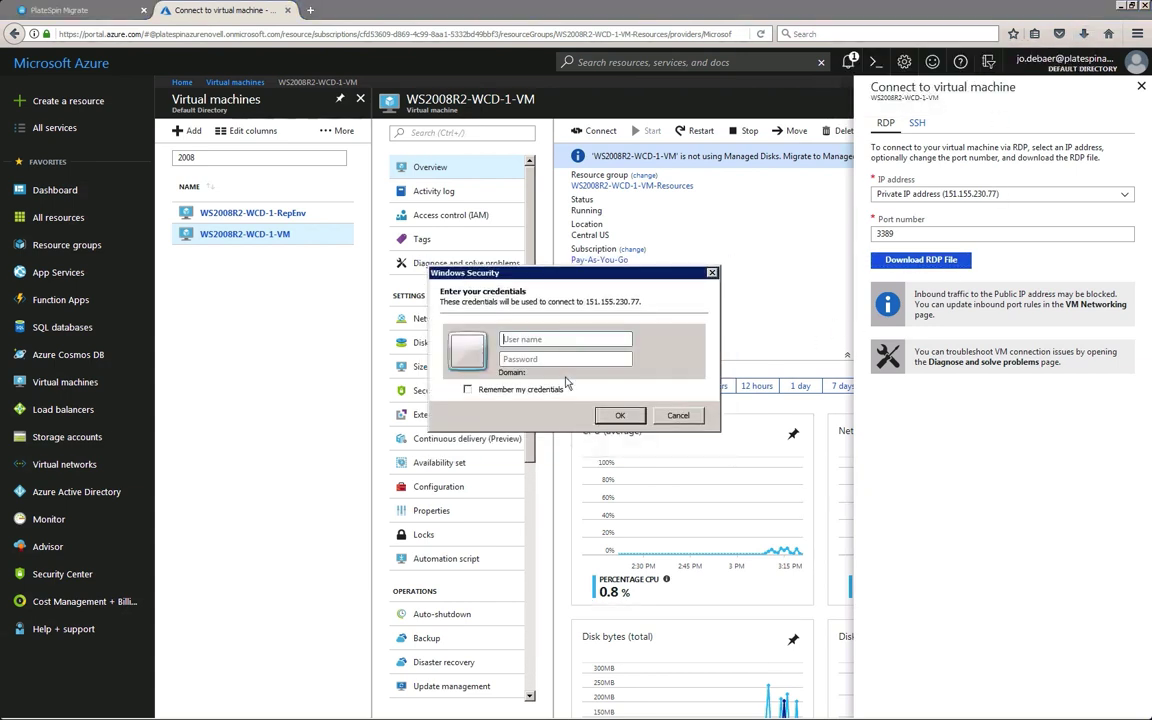
type("administrator")
key("Tab")
type("********")
left_click(606, 415)
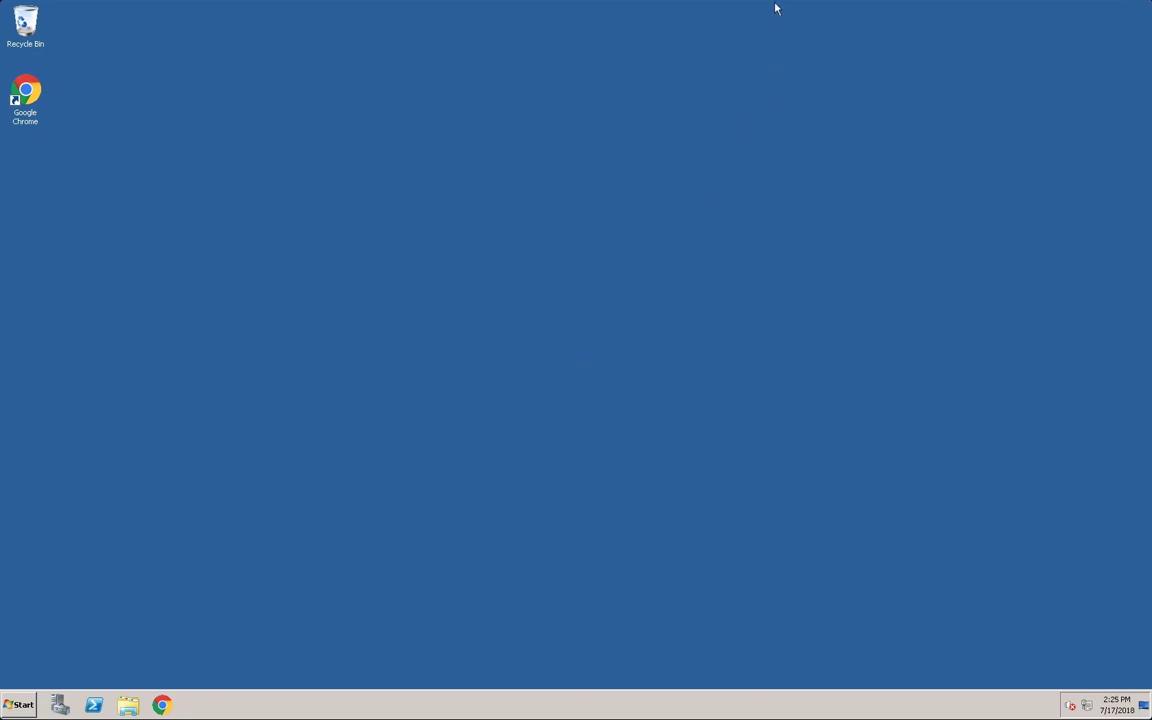
Close the remote desktop session and confirm the disconnect
mouse_move(777, 5)
left_click(839, 6)
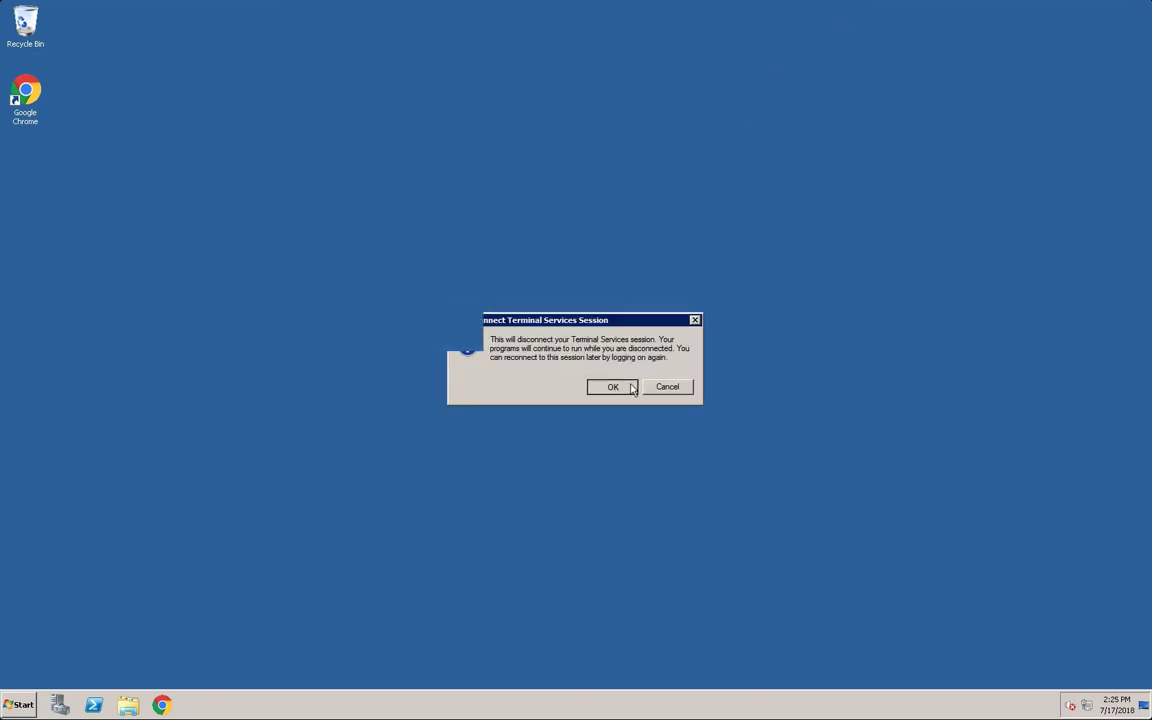
left_click(624, 386)
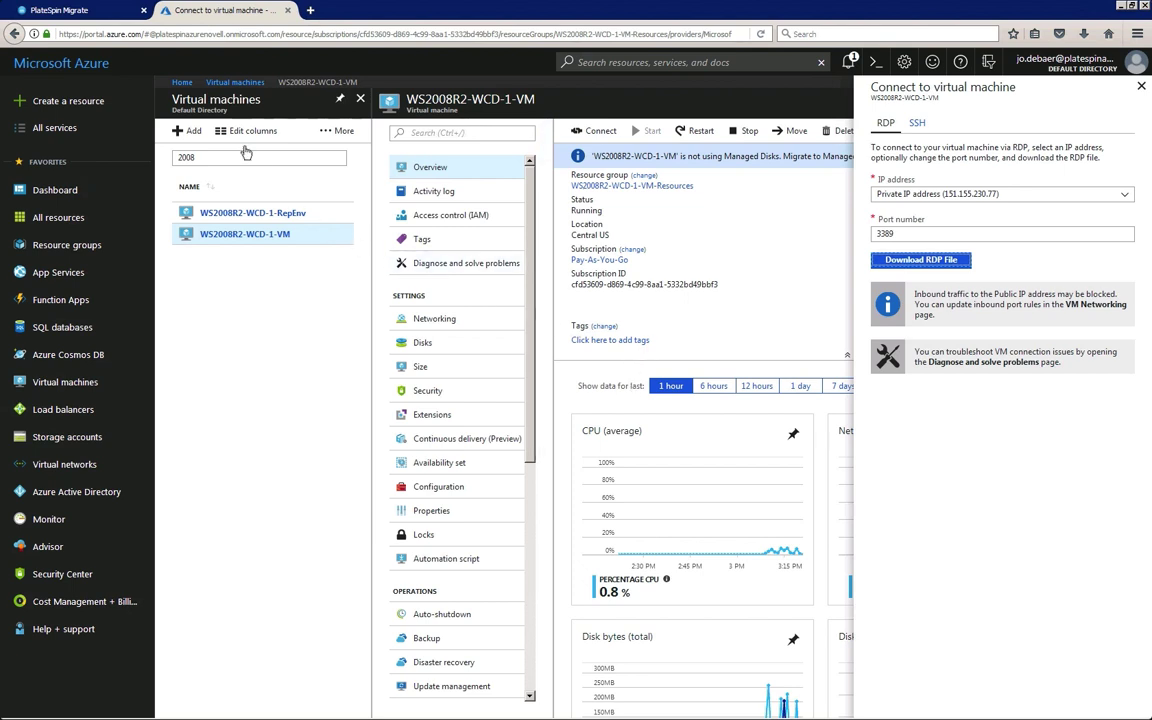
Execute Mark Test Success for WS2008R2-WCD-1, then bring up the Run Cutover confirmation
left_click(115, 16)
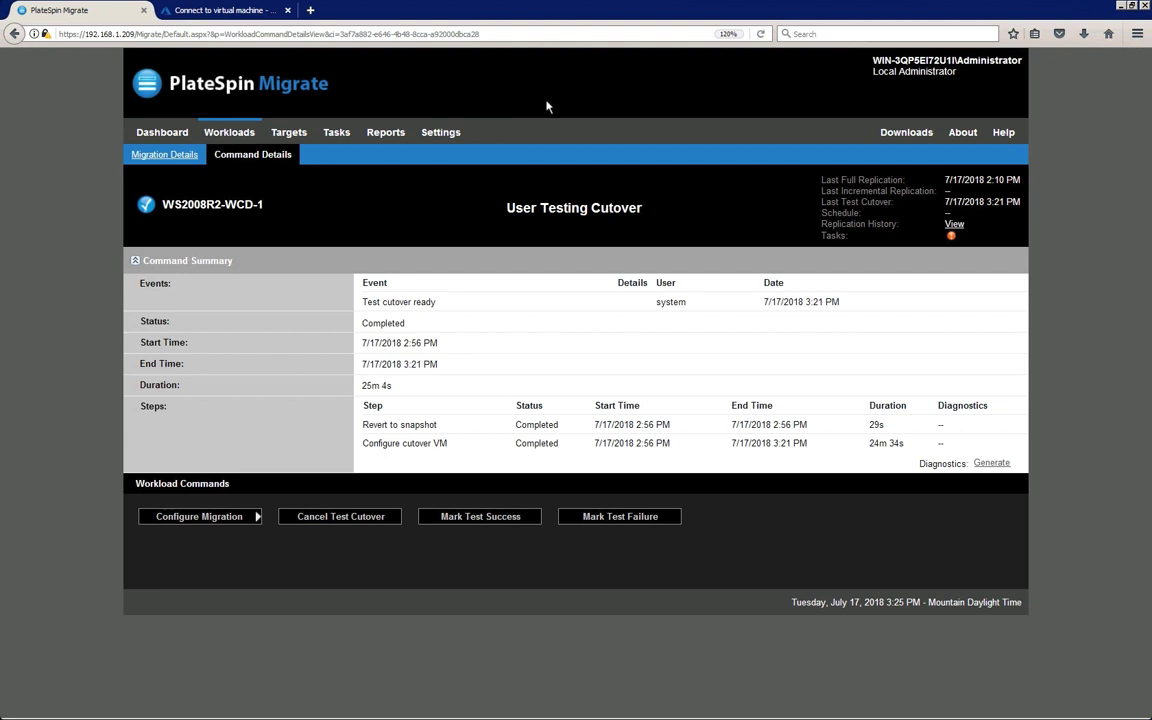
left_click(535, 515)
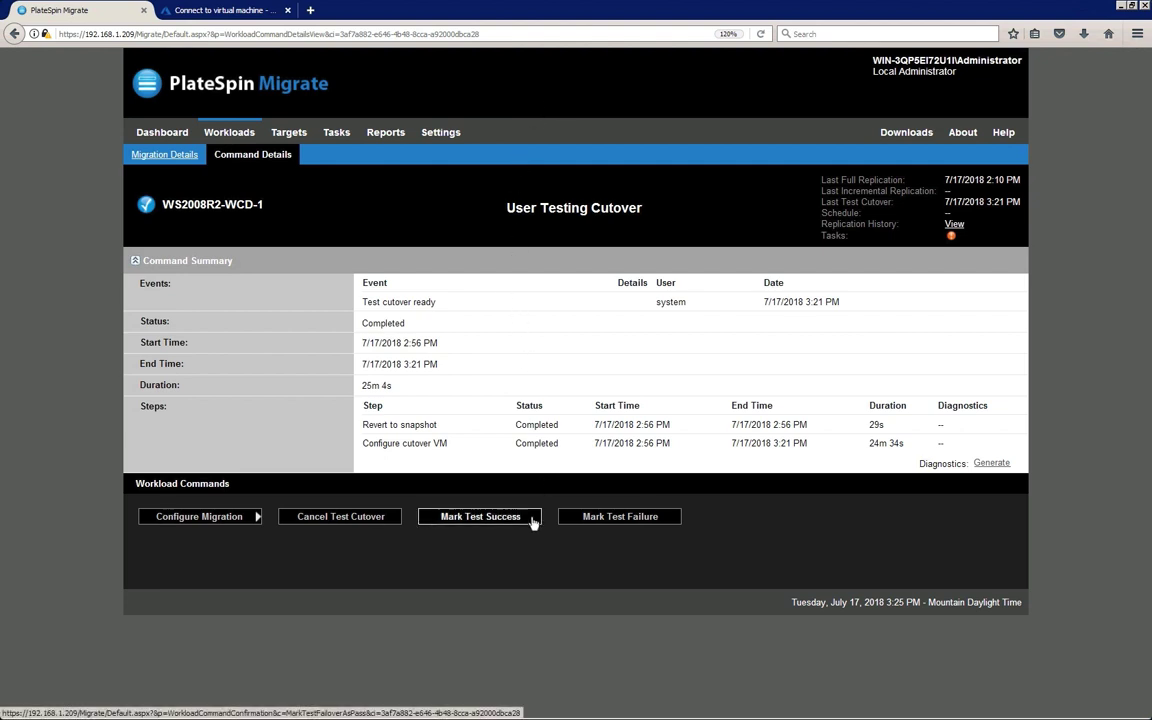
left_click(792, 231)
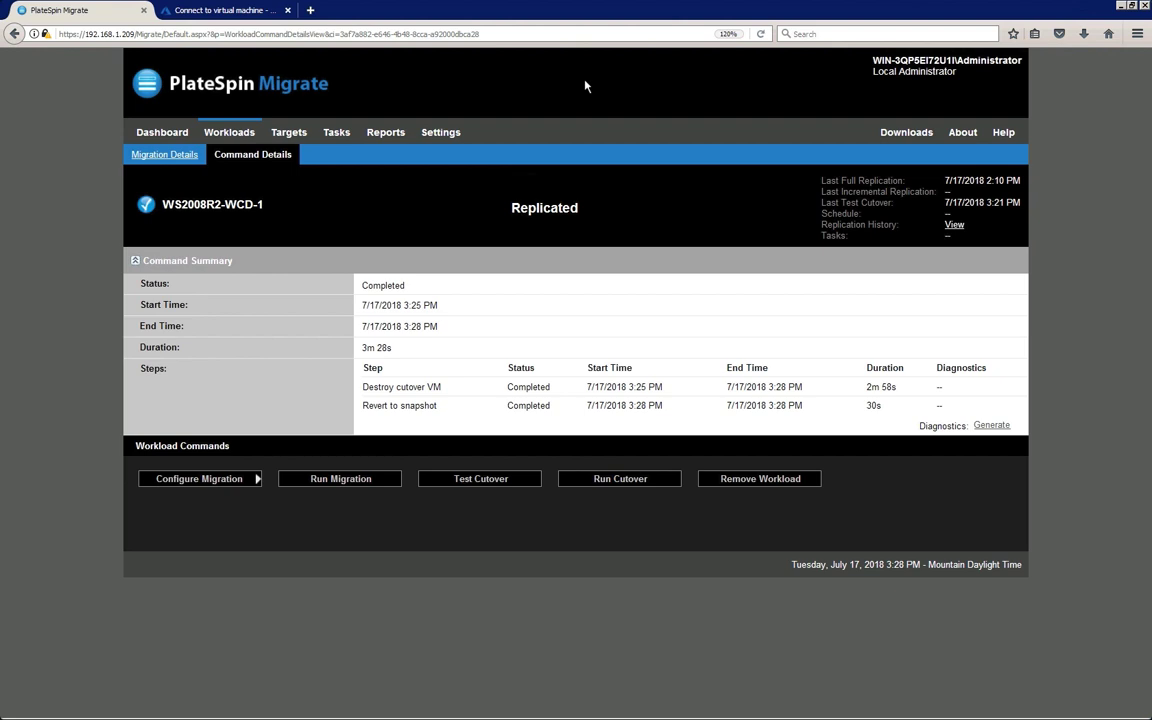
left_click(583, 481)
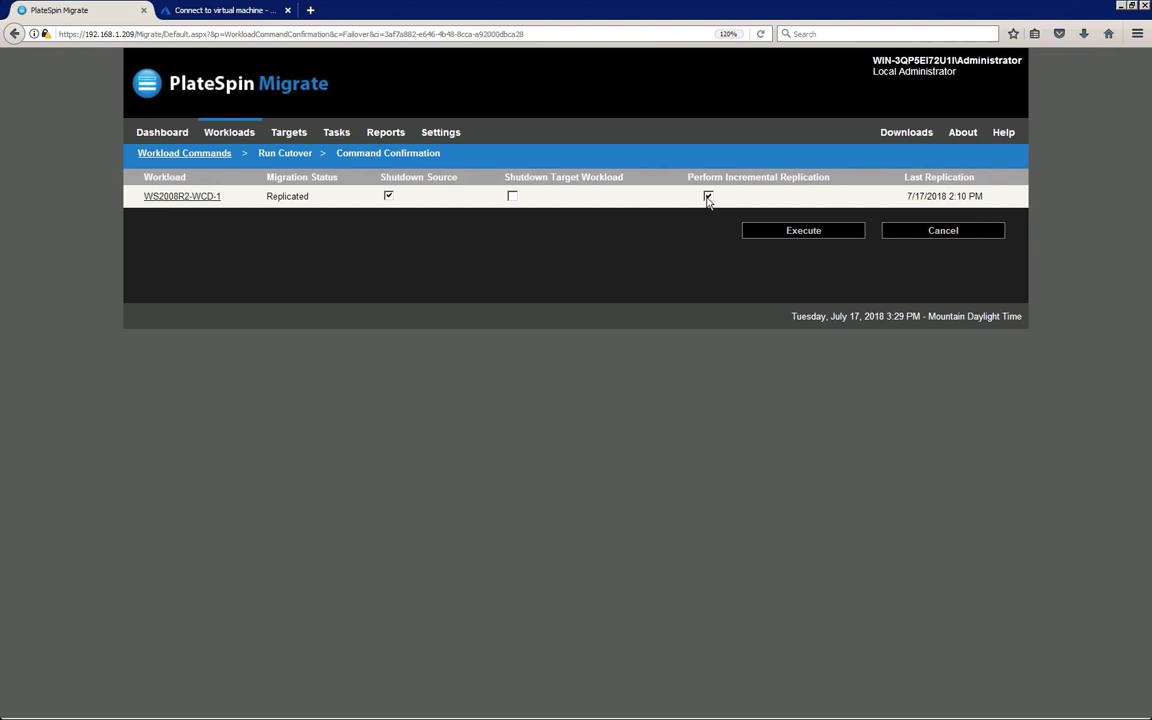
Execute the cutover with source shutdown and incremental replication, then return to Azure's VM list
left_click(768, 232)
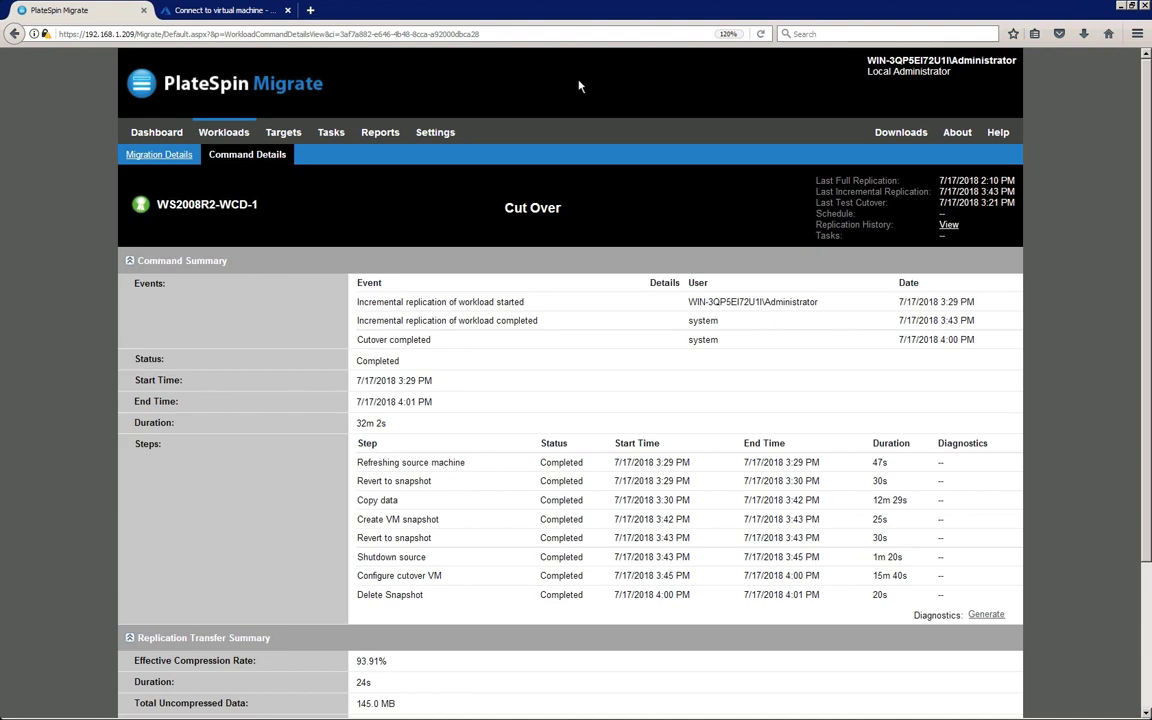
left_click_drag(1147, 137, 1148, 237)
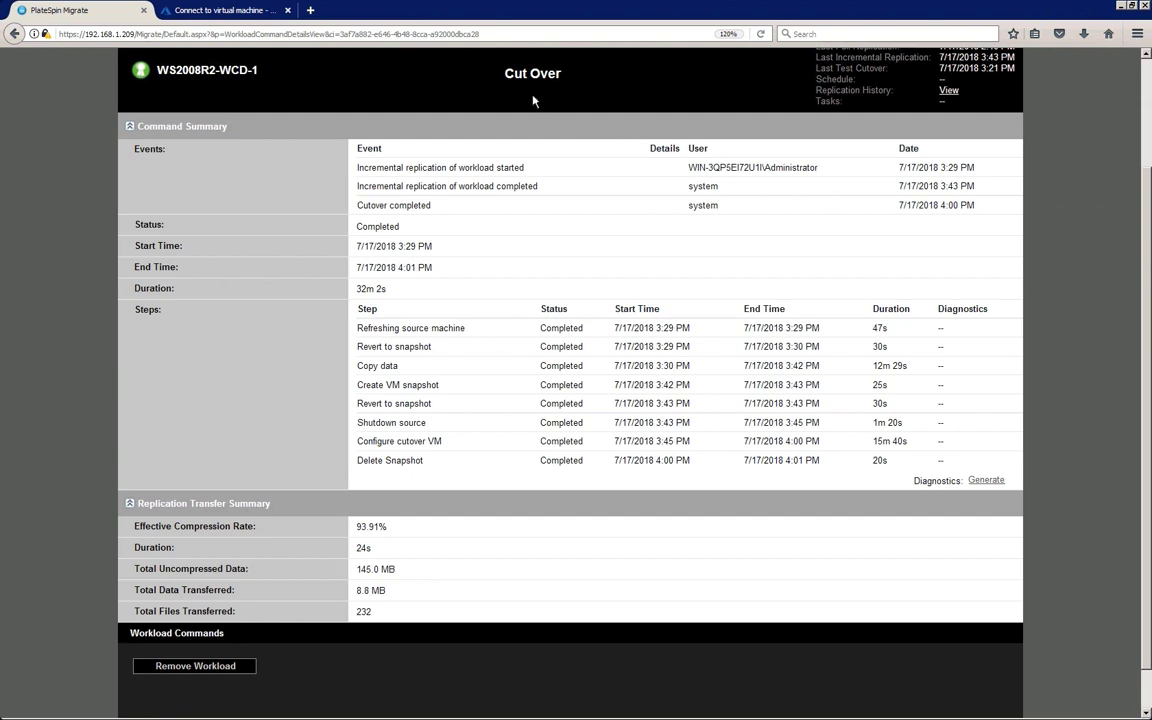
left_click(216, 11)
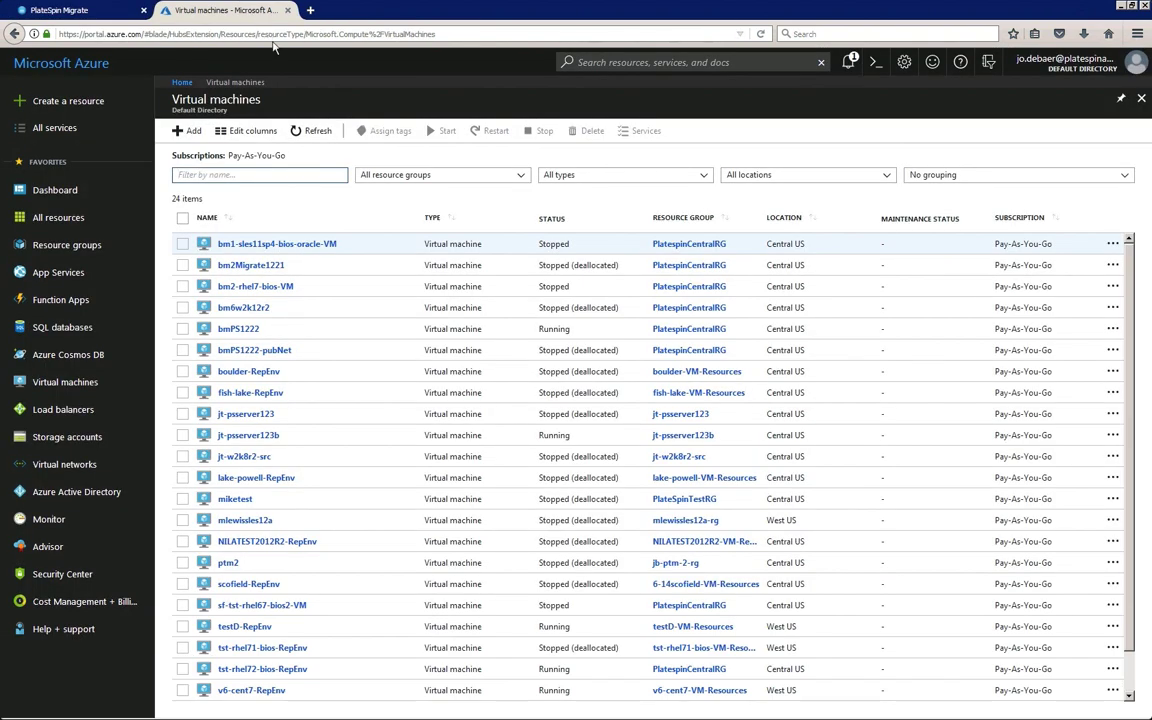
Filter Azure VMs by '20' and save WS2008R2-WCD-1-VM.rdp for the cut-over machine
left_click(272, 174)
type("2008")
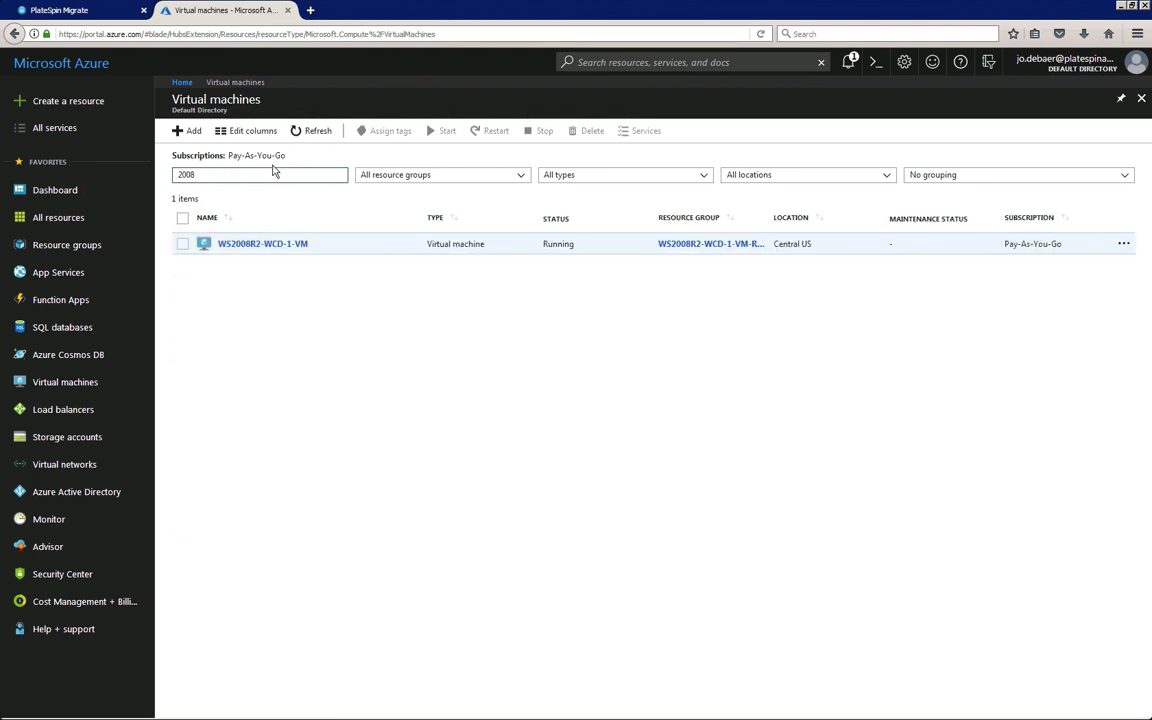
left_click(259, 245)
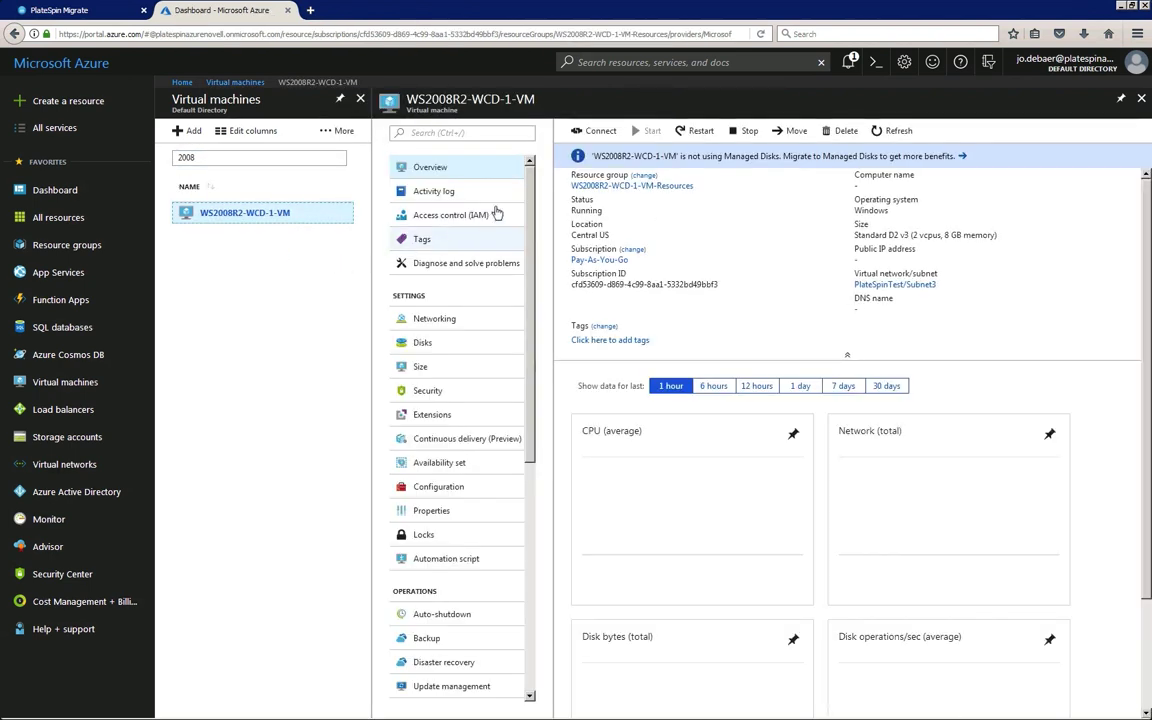
left_click(603, 133)
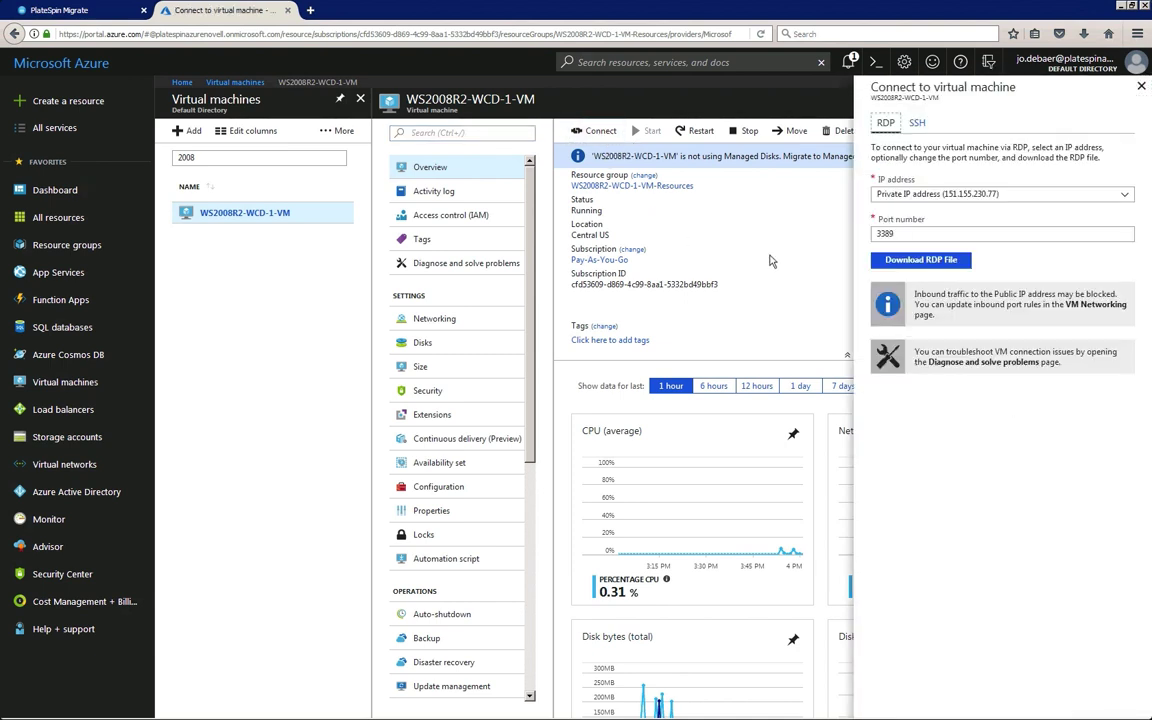
left_click(874, 263)
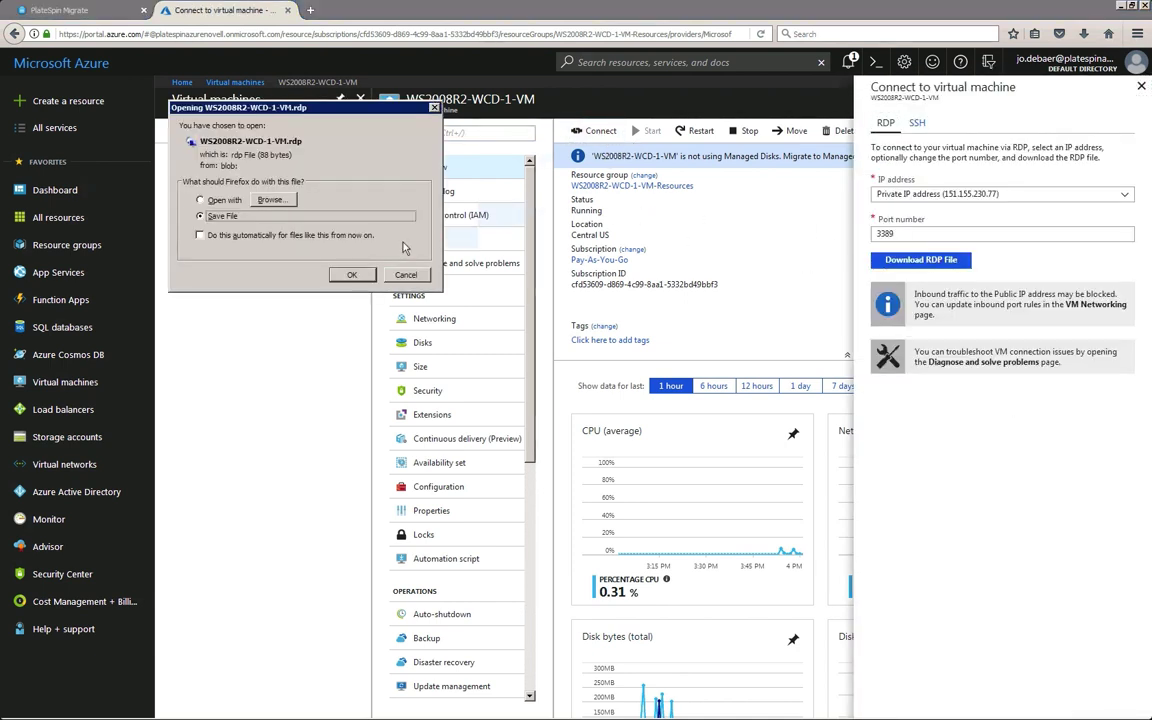
left_click(352, 275)
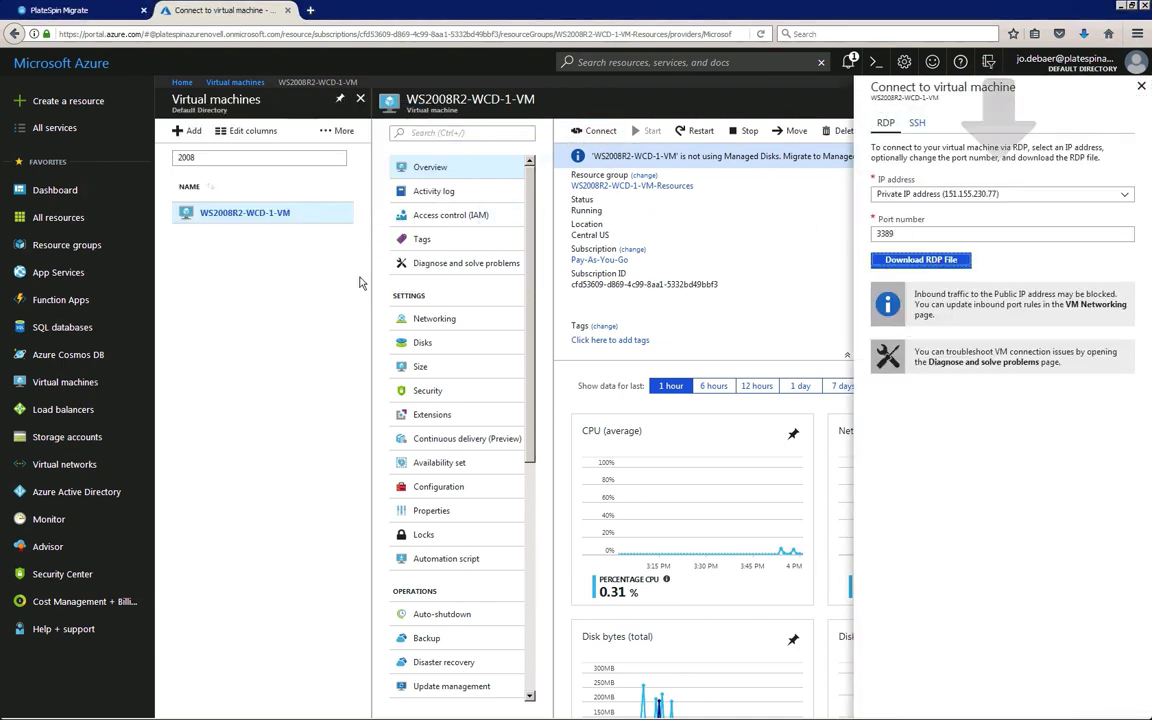
Open the saved RDP file and sign in to the cut-over VM with the administrator password
left_click(1085, 35)
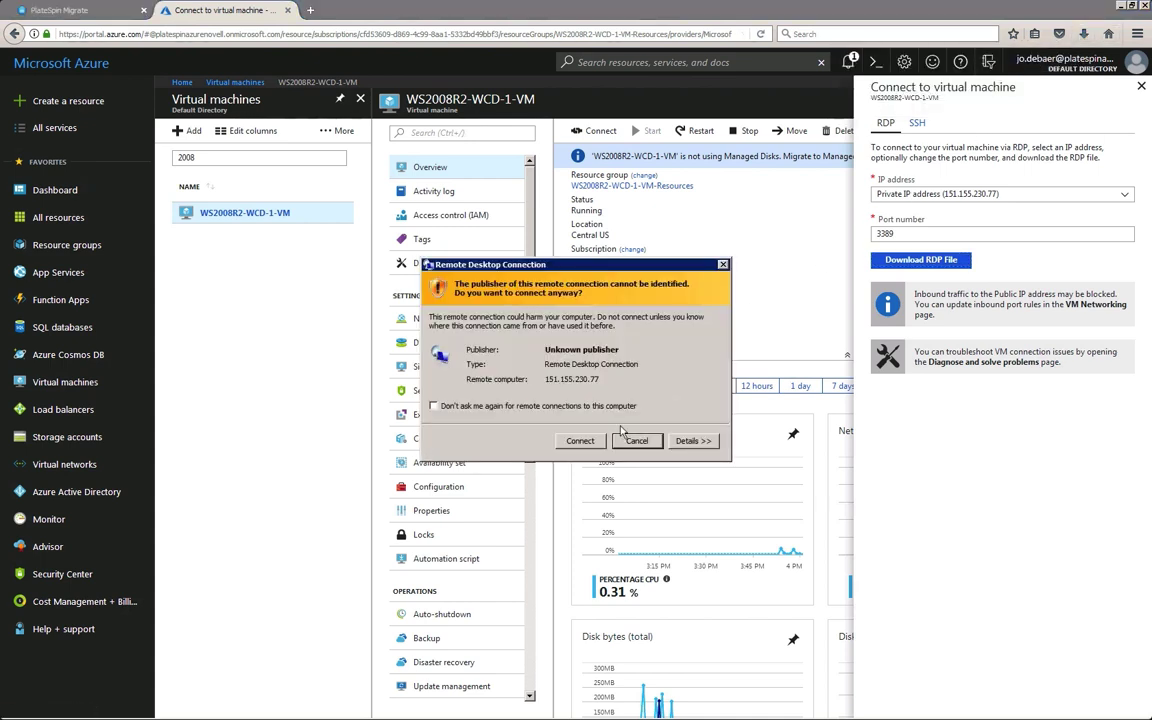
left_click(581, 441)
type("*******")
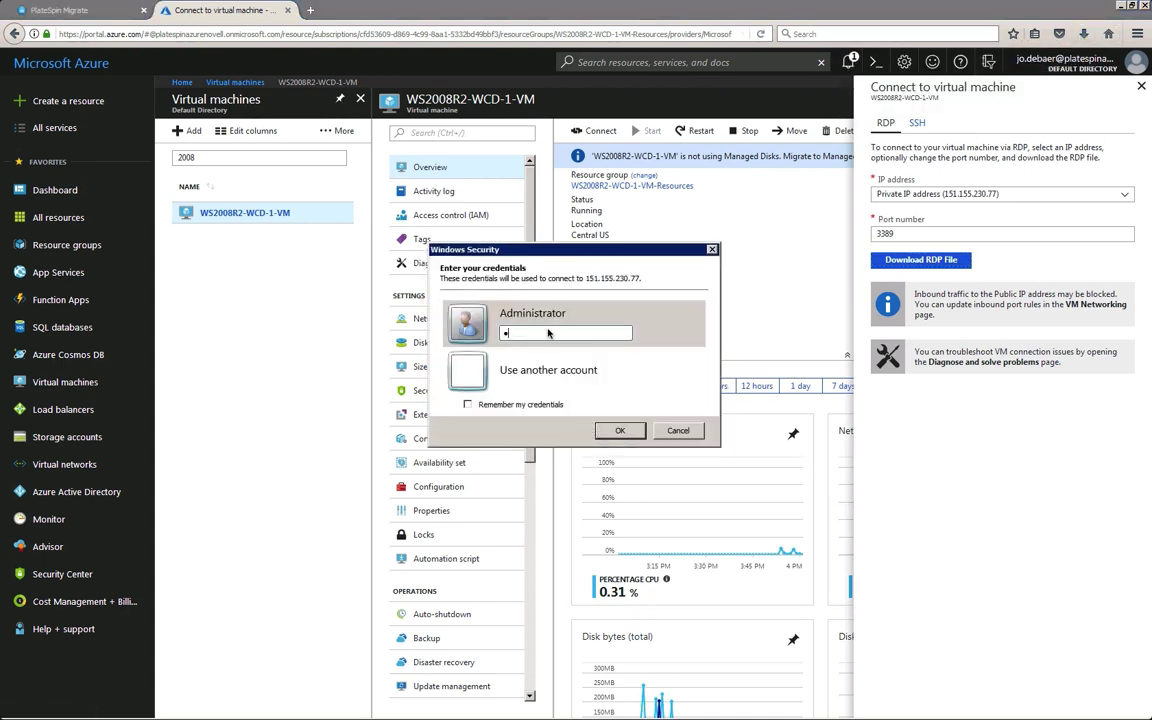
left_click(610, 430)
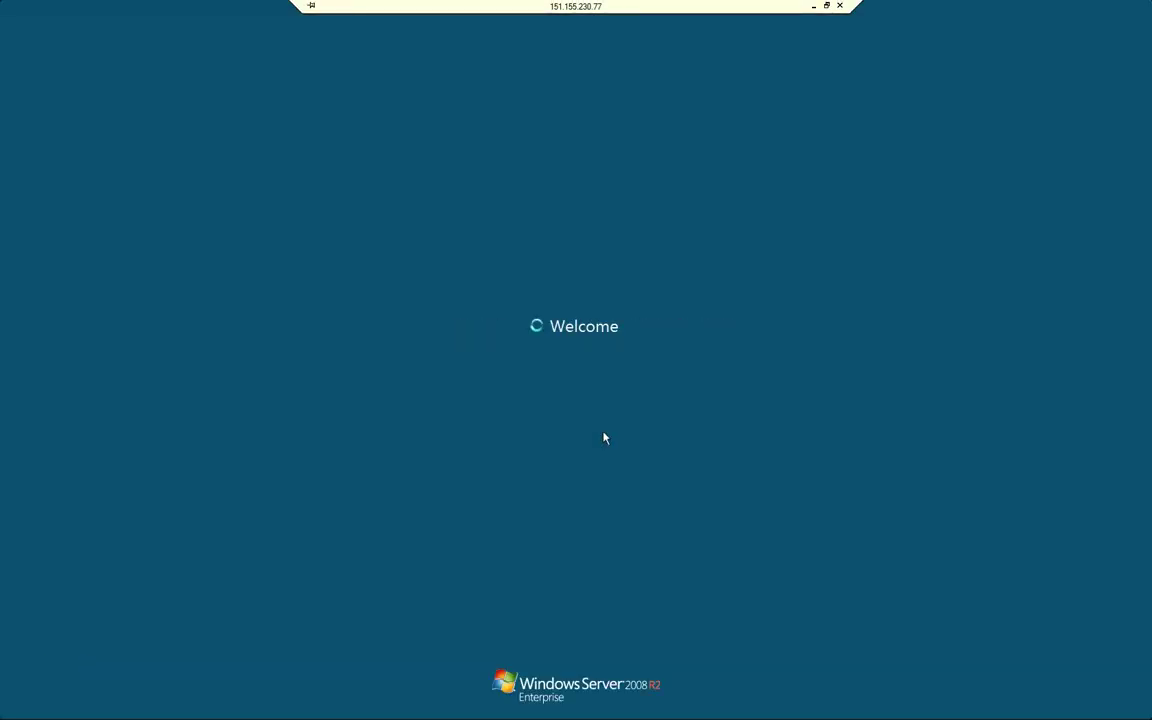